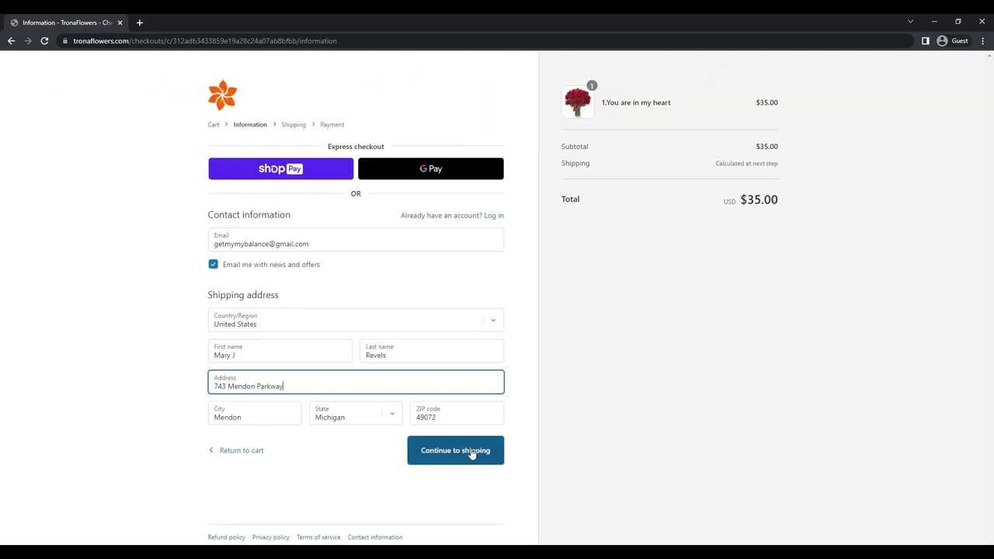
Step: Continue to shipping and review the contact, delivery address and Basic-720Hours Delivery cost
click(466, 458)
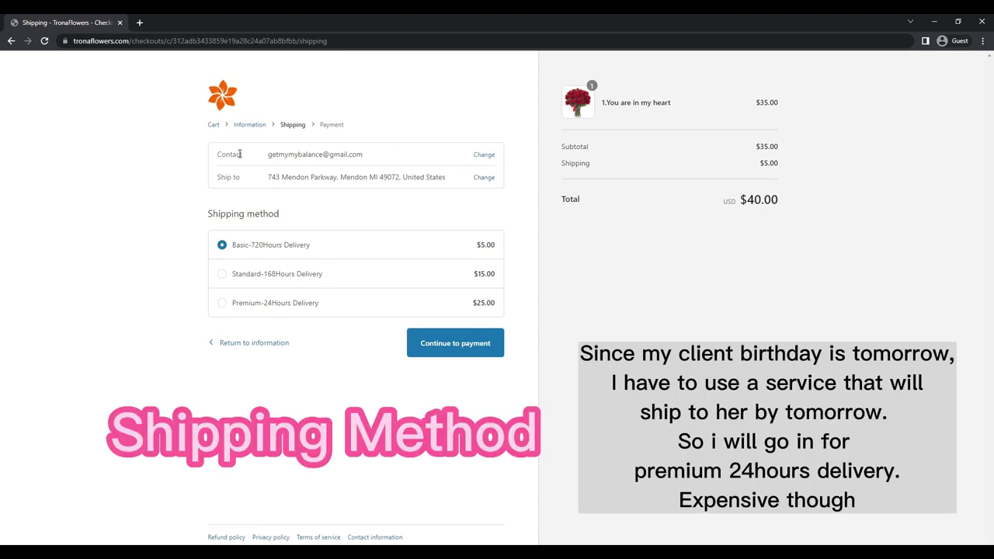
drag(242, 159, 220, 157)
drag(380, 158, 183, 159)
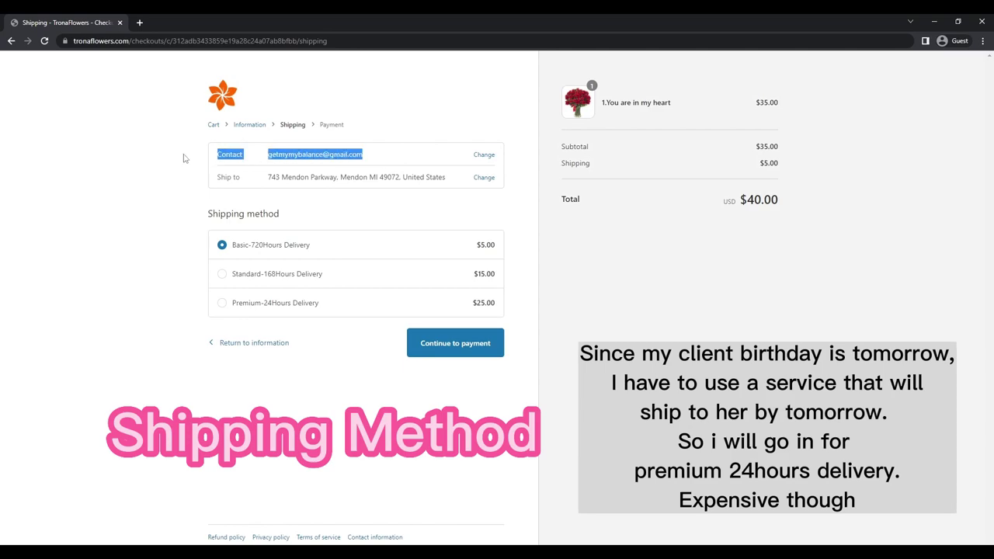
drag(447, 184, 202, 185)
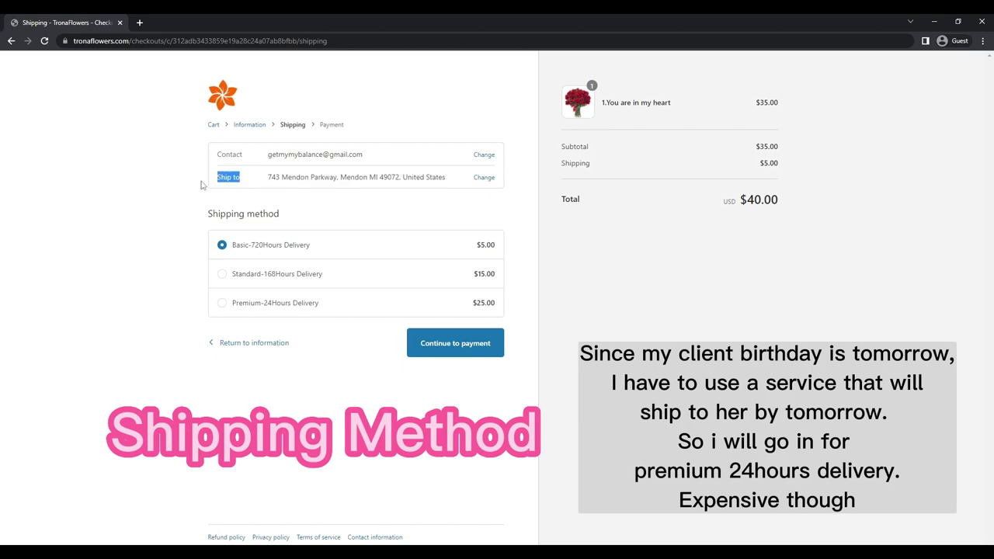
drag(458, 180, 184, 185)
click(292, 180)
double_click(495, 249)
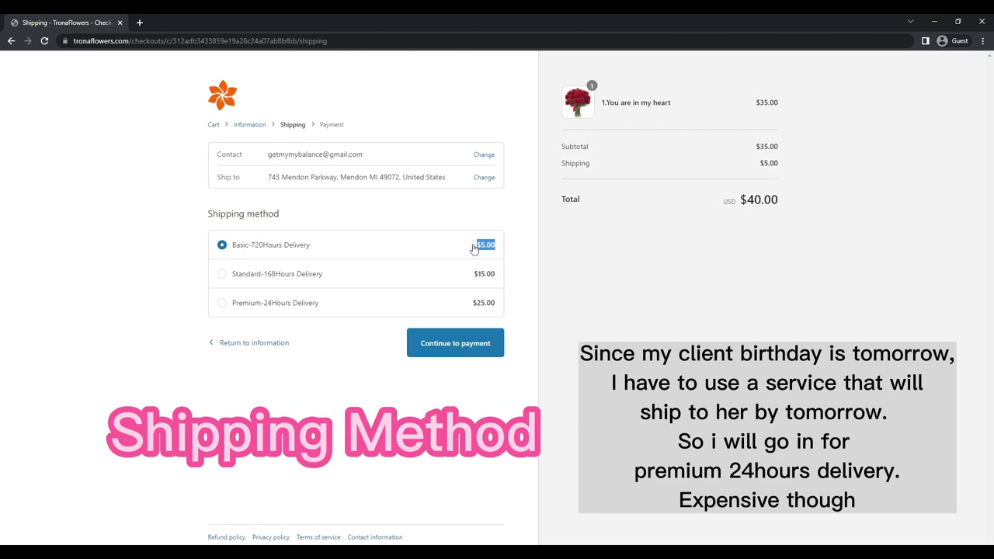
mouse_move(791, 168)
mouse_down()
mouse_move(726, 168)
mouse_move(777, 149)
mouse_move(789, 175)
mouse_up()
click(782, 254)
Step: Try the Standard-168Hours Delivery option, refreshing the checkout page, and review its name and cost
click(289, 277)
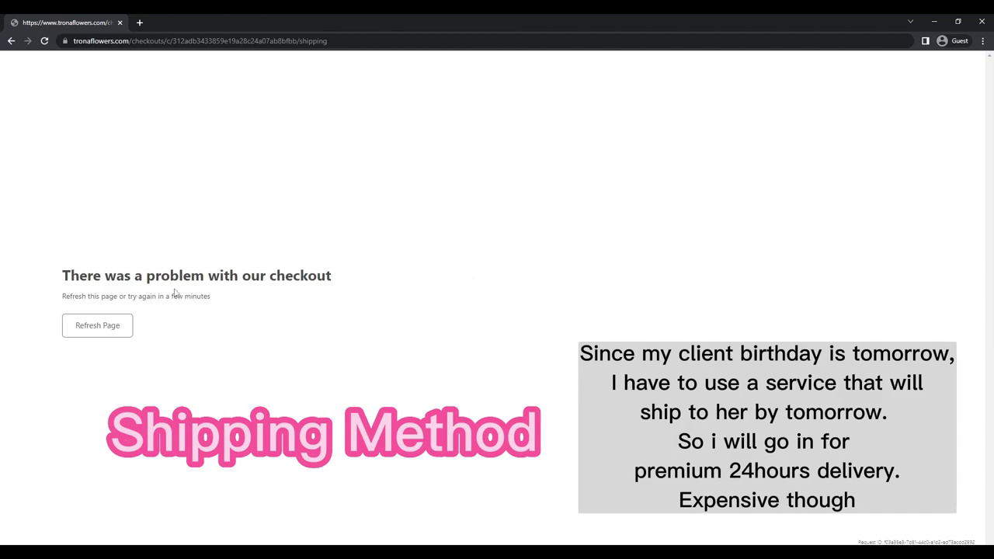
click(96, 329)
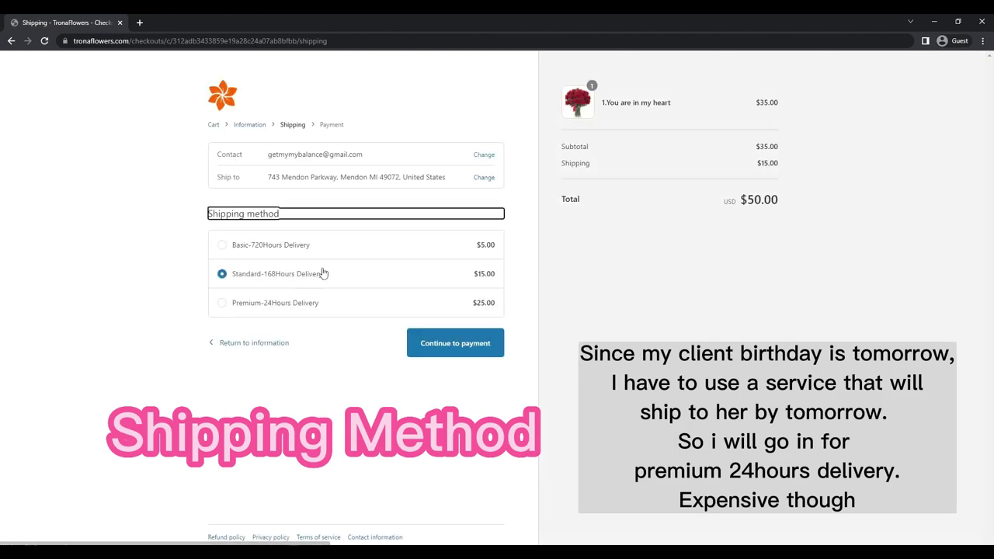
click(464, 280)
drag(465, 280, 512, 278)
click(604, 277)
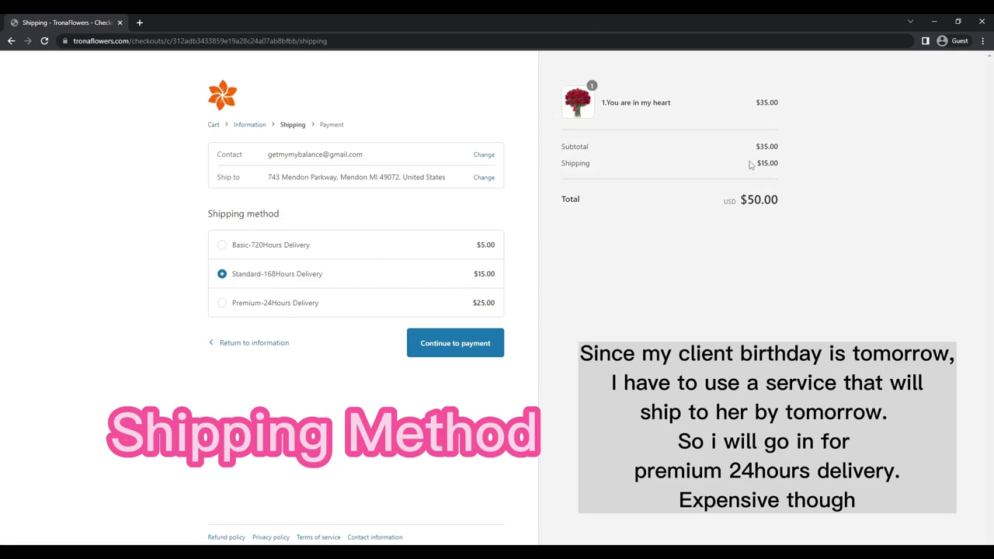
drag(471, 274, 520, 275)
drag(263, 281, 337, 281)
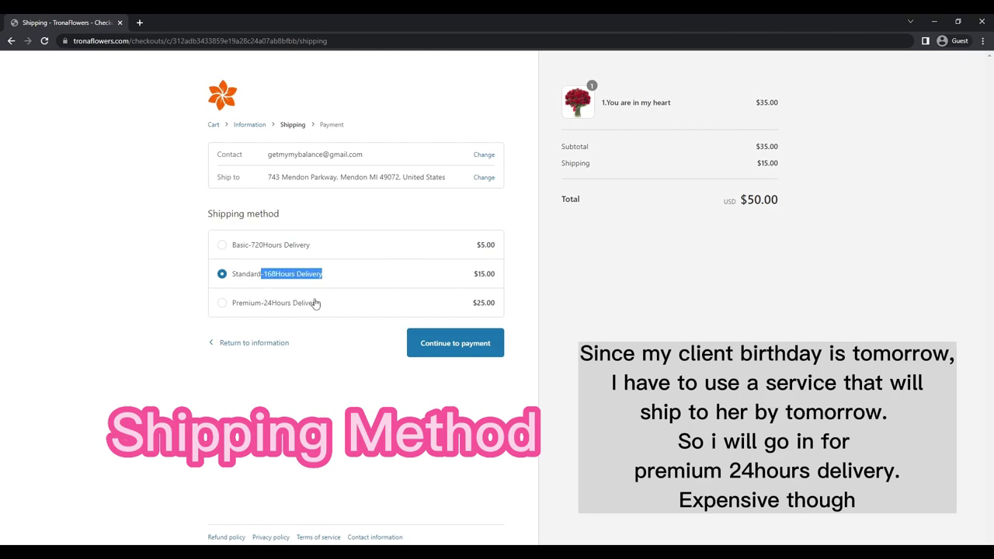
Step: Choose Premium-24Hours Delivery as the shipping method and continue to payment
click(311, 304)
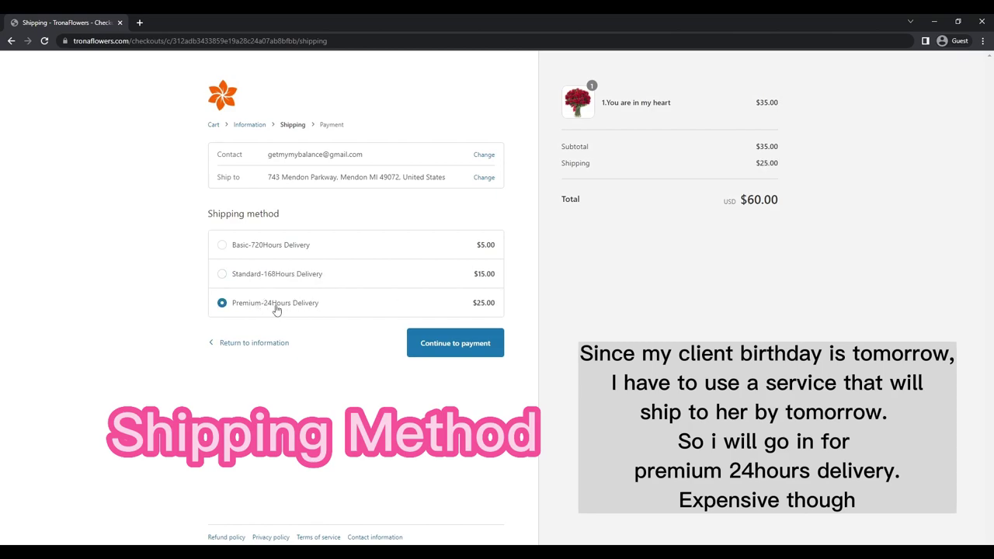
drag(328, 313, 225, 313)
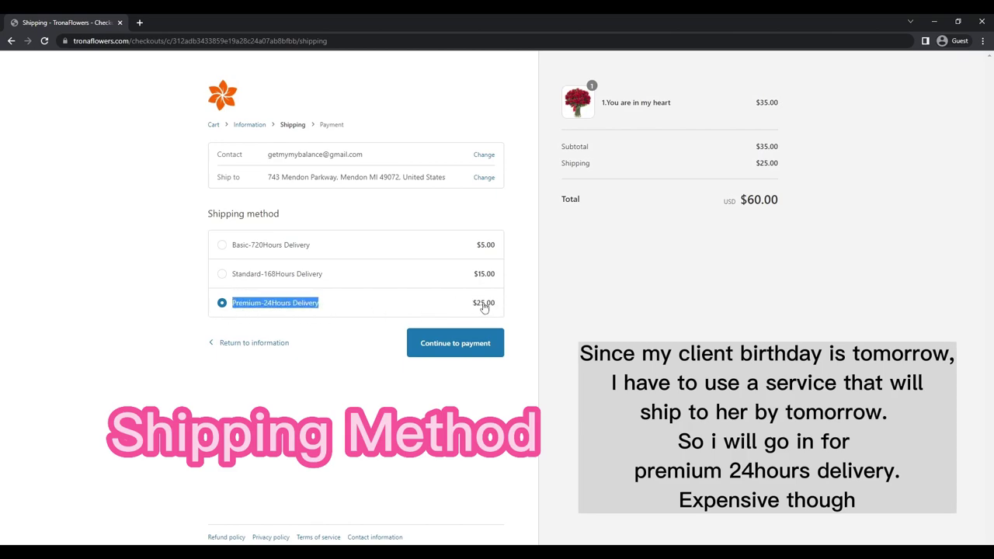
click(491, 334)
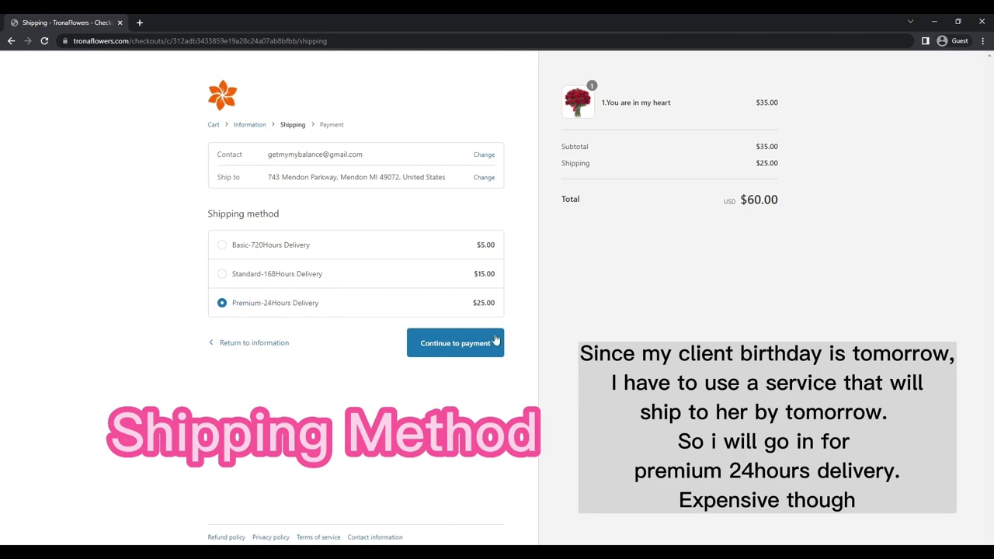
click(454, 347)
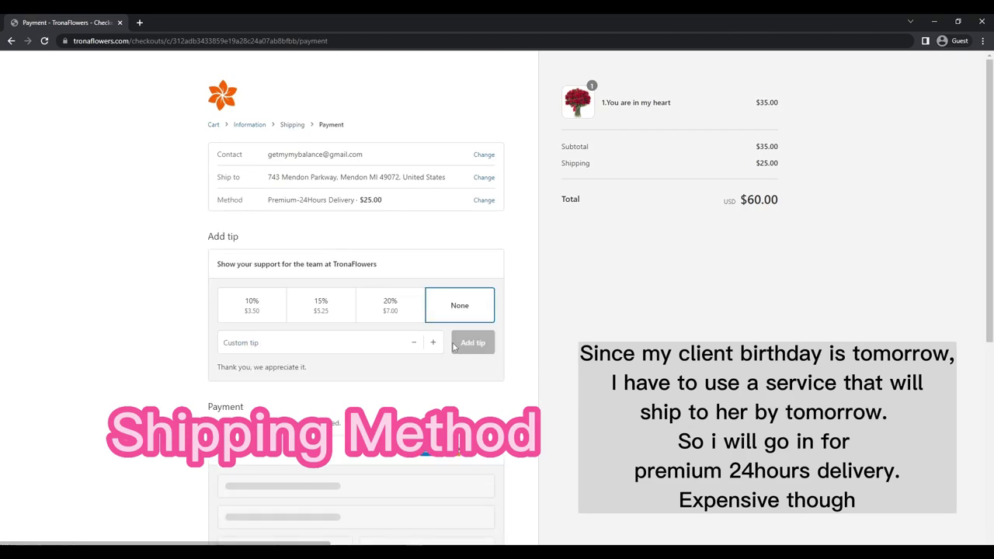
Step: Examine the optional tip choices and the available payment methods on the payment page
scroll(481, 390, down, 2)
scroll(481, 390, up, 2)
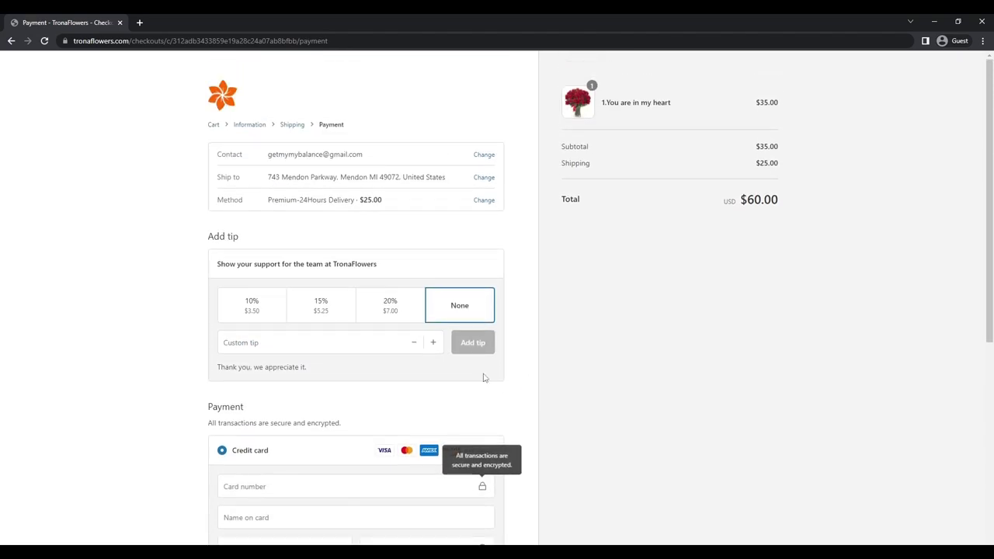
scroll(274, 204, down, 1)
drag(253, 187, 188, 191)
drag(402, 221, 222, 221)
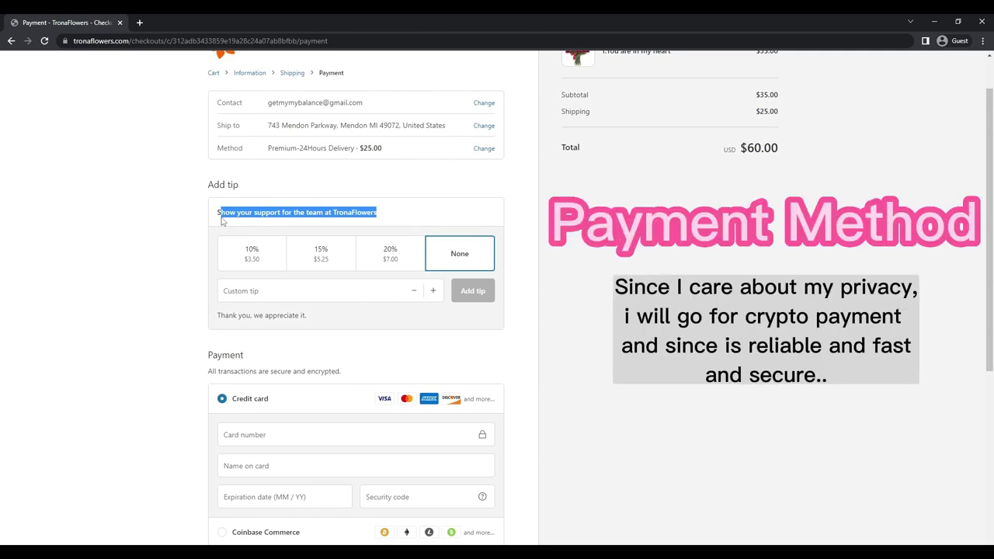
click(393, 215)
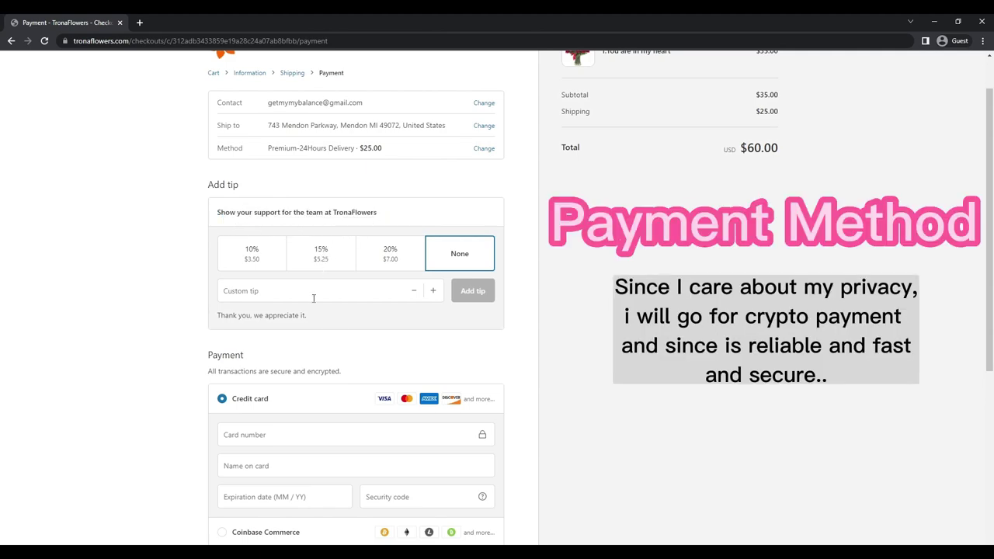
scroll(498, 361, down, 1)
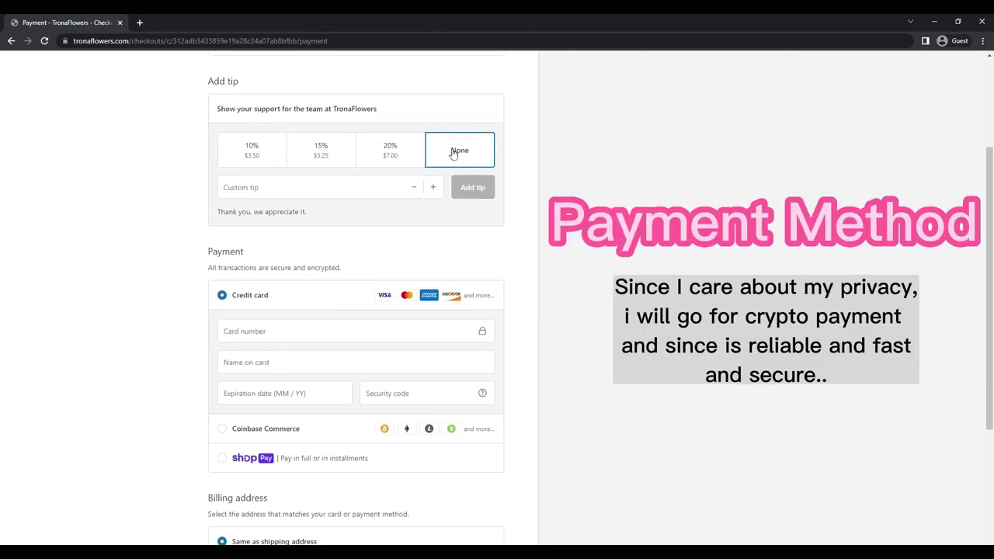
scroll(518, 244, up, 1)
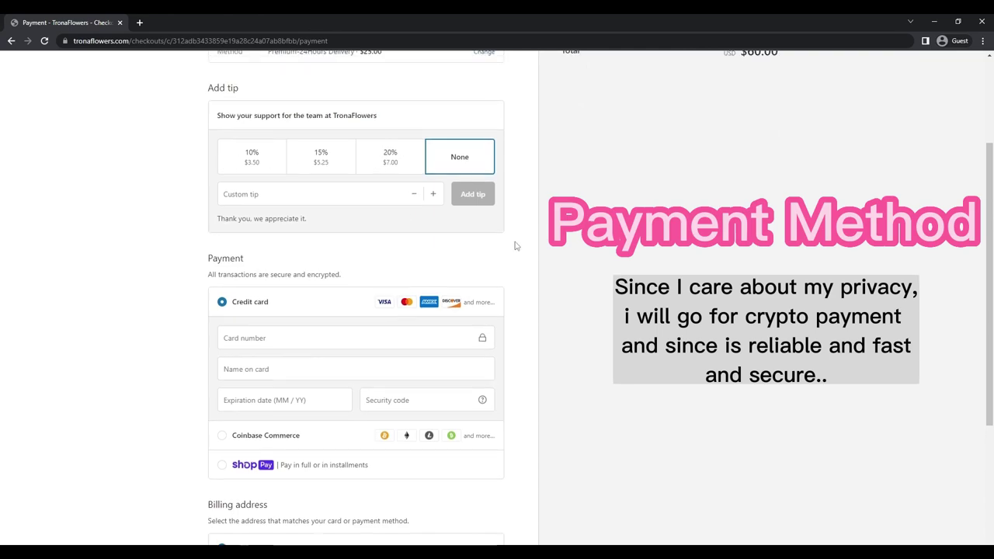
scroll(525, 365, down, 2)
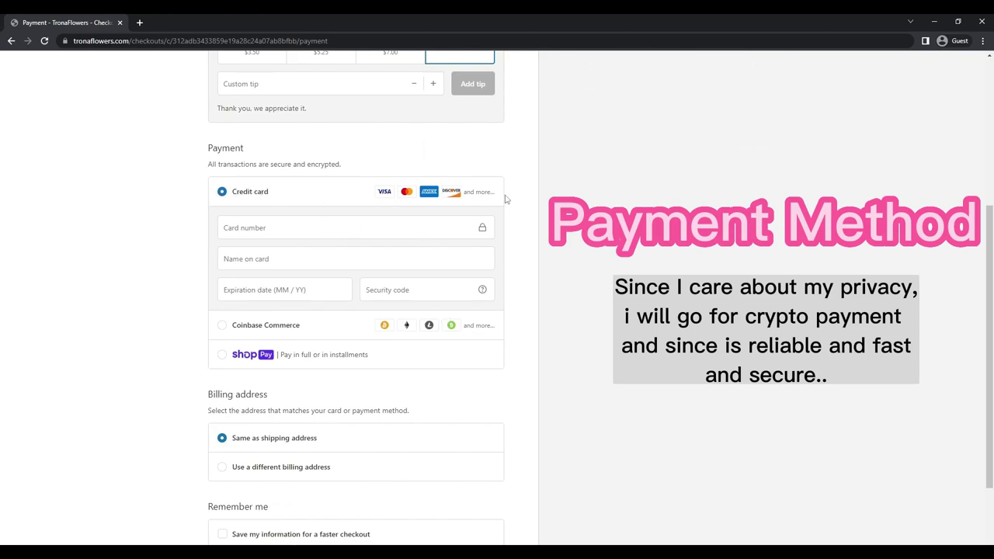
Step: Choose Coinbase Commerce as the payment method and keep the billing address the same as the shipping address
click(244, 327)
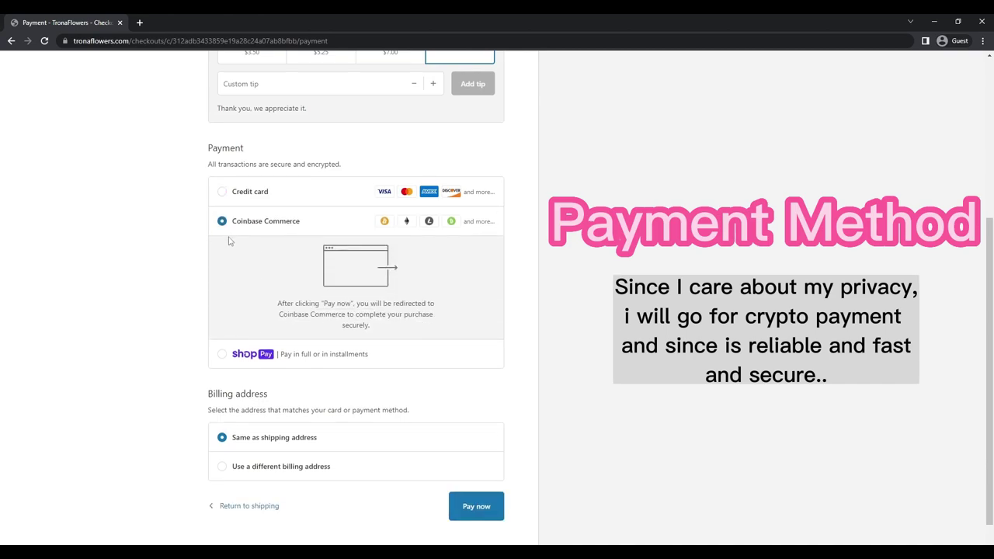
scroll(411, 394, up, 2)
scroll(412, 395, down, 2)
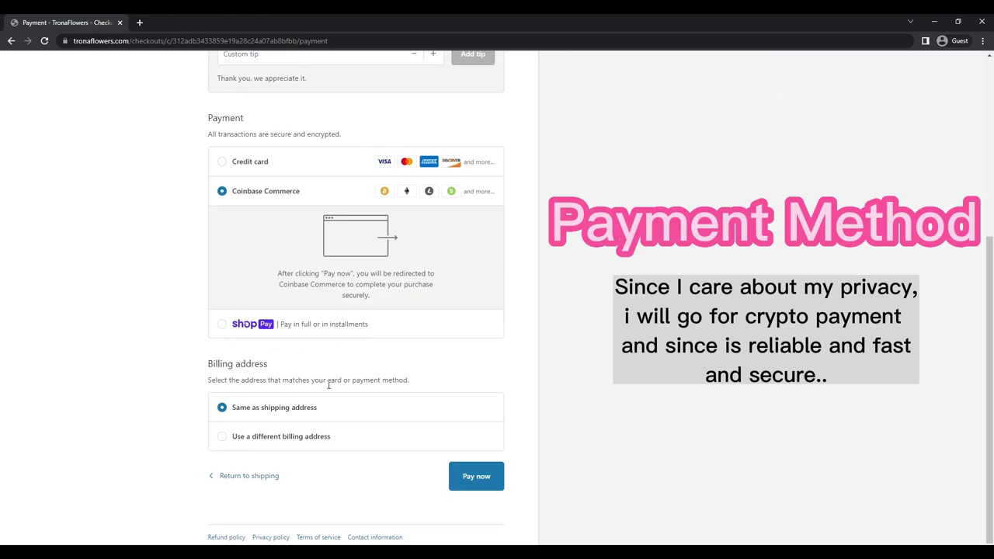
drag(195, 386, 455, 384)
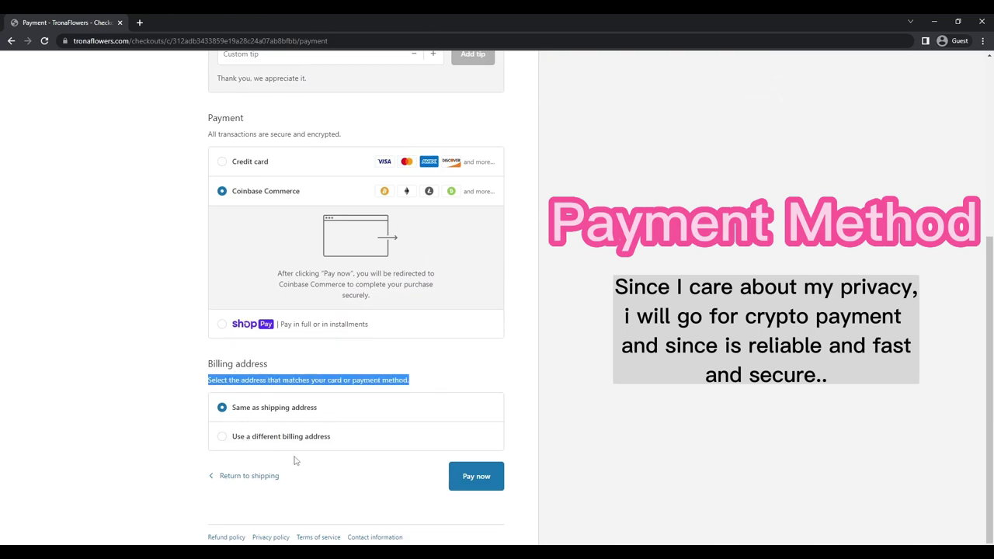
click(243, 408)
Step: Review the order details and total, and proceed to pay through Coinbase Commerce
scroll(595, 400, up, 3)
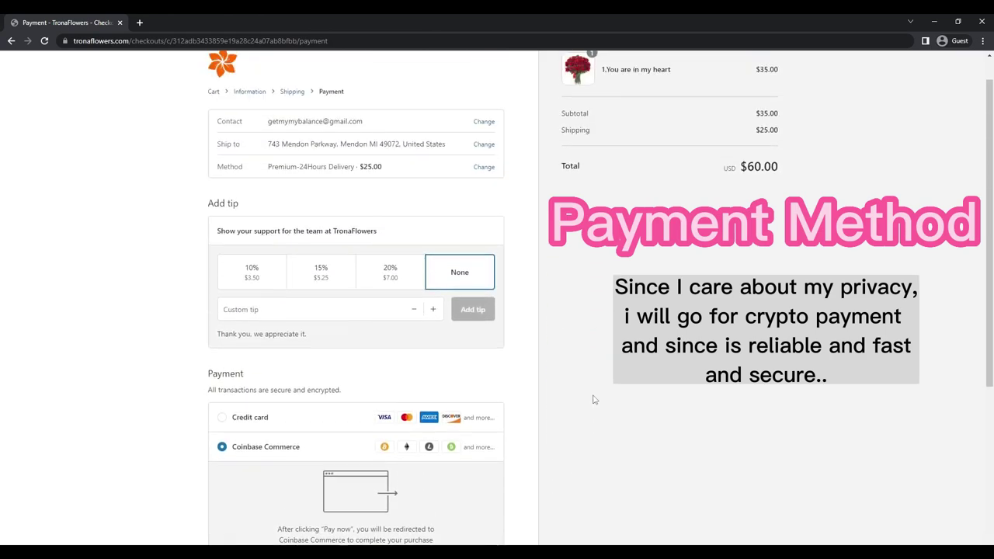
scroll(594, 399, down, 3)
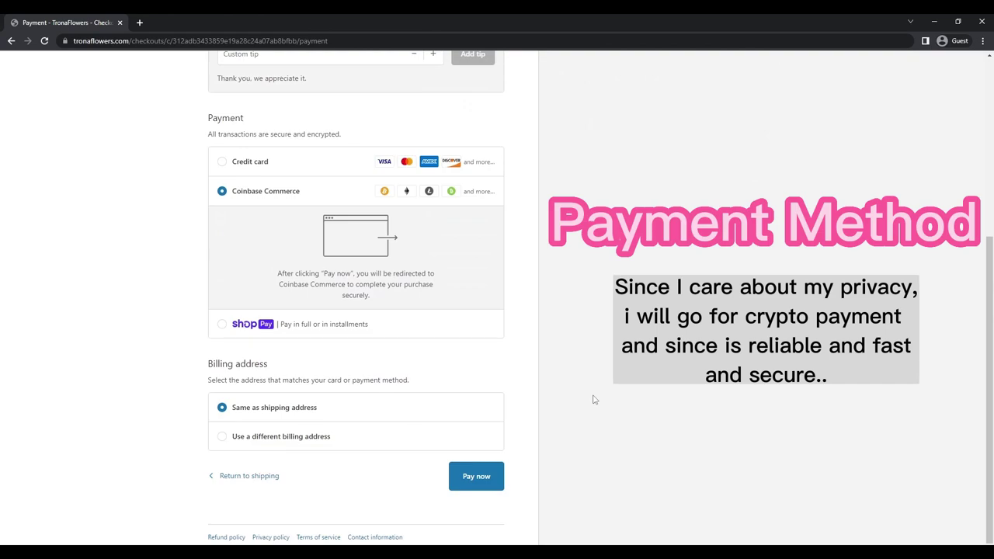
scroll(543, 463, up, 4)
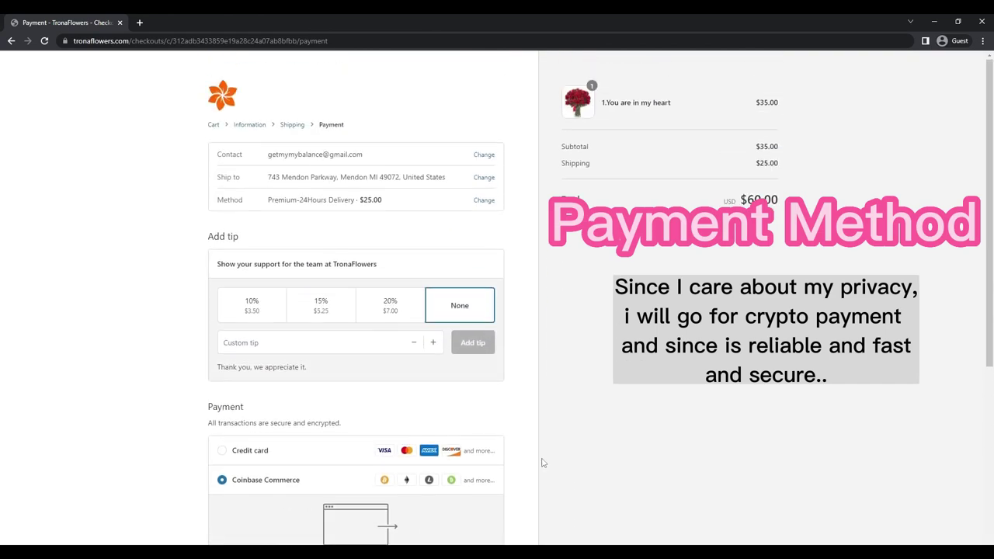
scroll(542, 463, down, 4)
scroll(543, 463, up, 4)
drag(729, 200, 777, 200)
click(557, 453)
scroll(544, 462, down, 4)
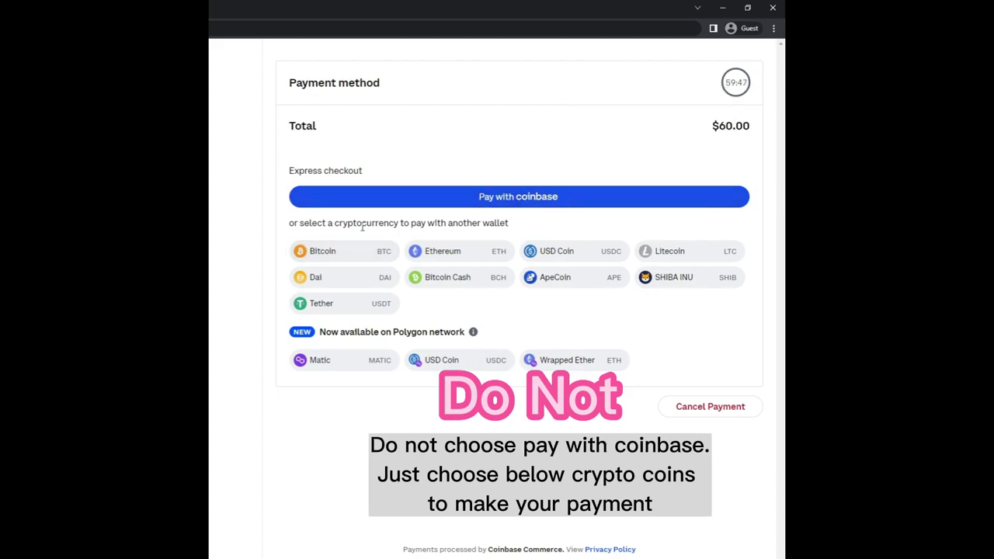
Step: Review the Coinbase express checkout and other-wallet payment choices, and select Bitcoin as the cryptocurrency
drag(286, 225, 528, 233)
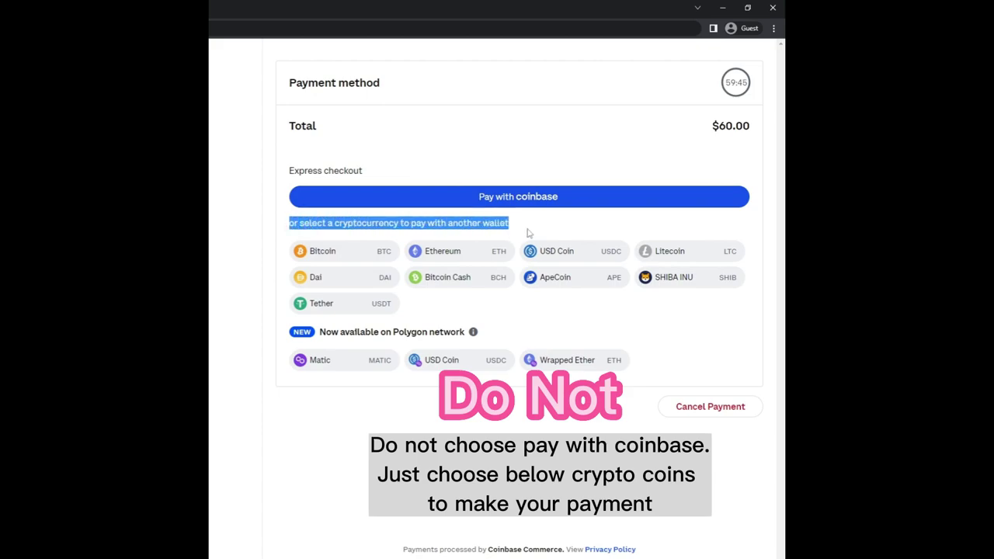
click(534, 222)
drag(283, 174, 406, 172)
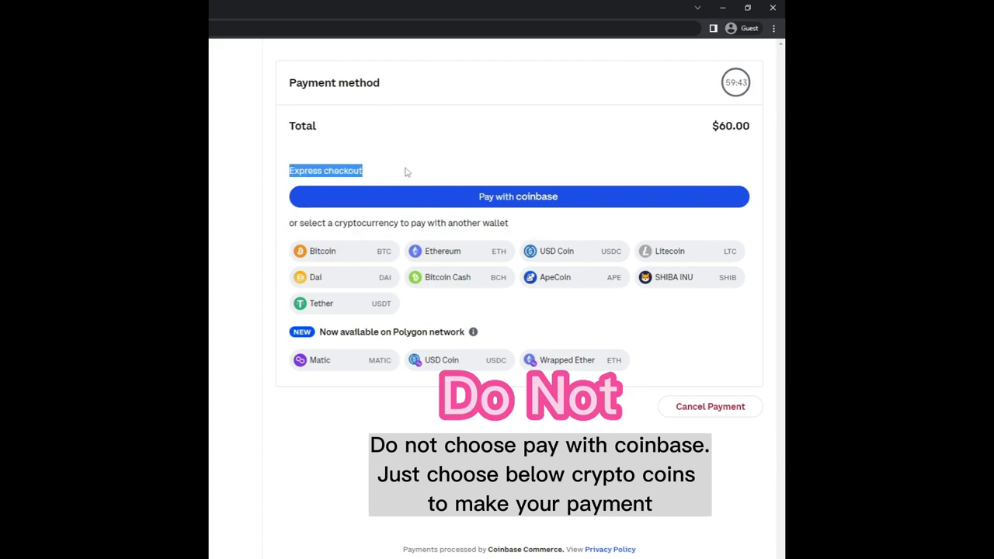
click(406, 172)
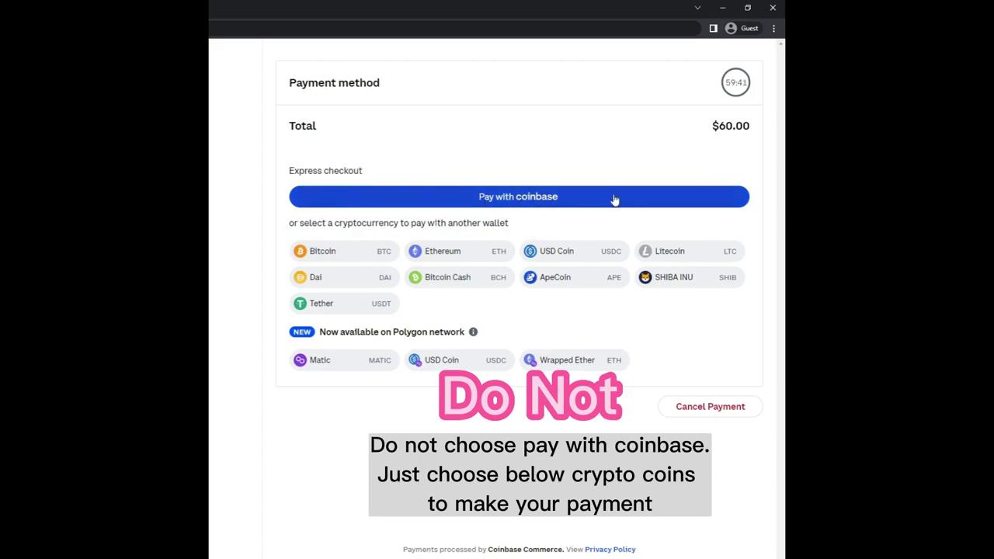
drag(287, 223, 535, 223)
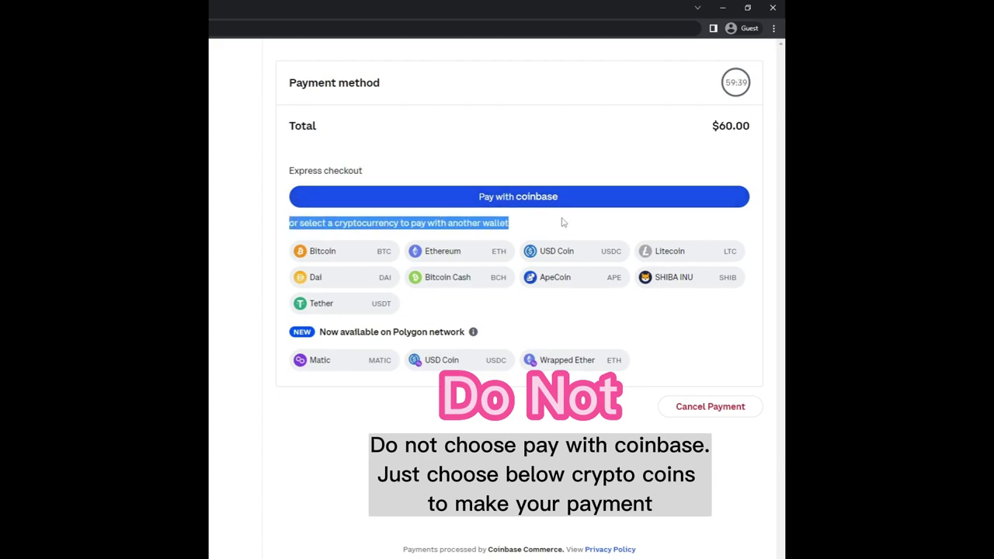
click(563, 223)
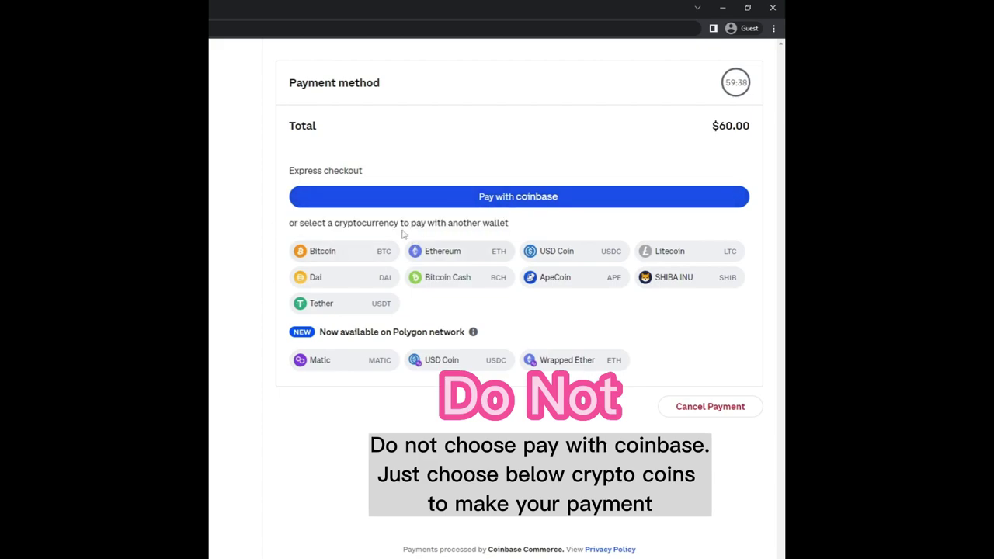
click(332, 251)
Step: Copy the BTC address for the payment and check the total amount due in BTC
drag(479, 262, 338, 262)
click(475, 424)
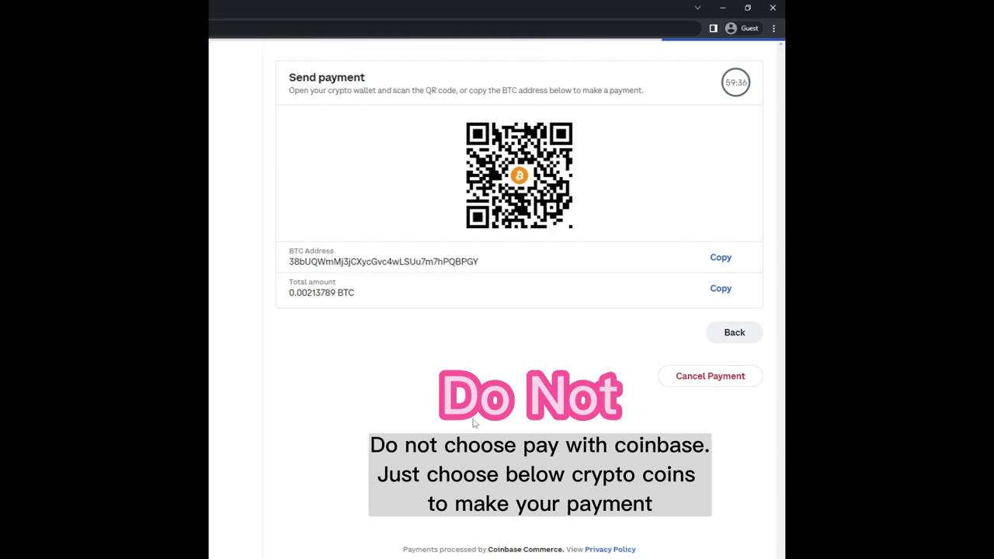
drag(481, 263, 309, 268)
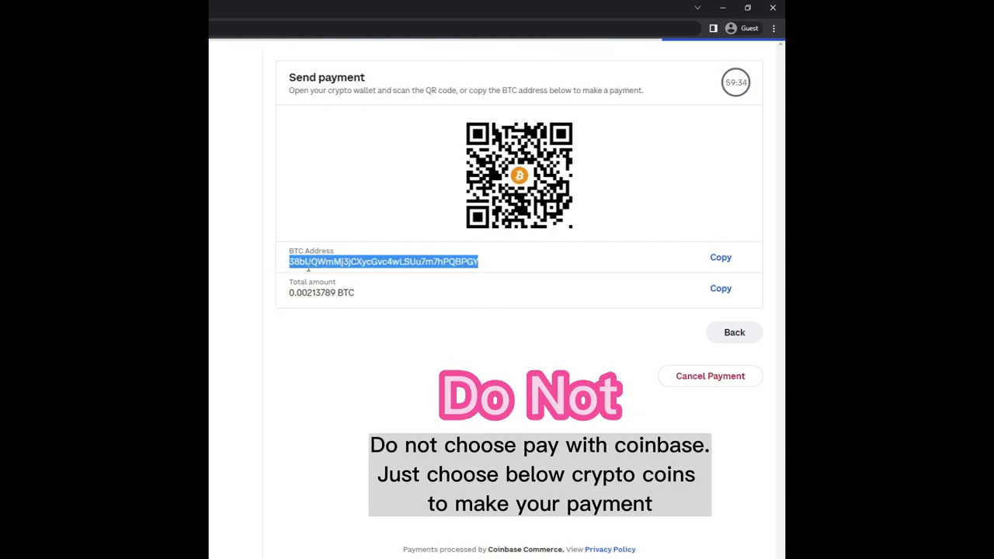
click(606, 259)
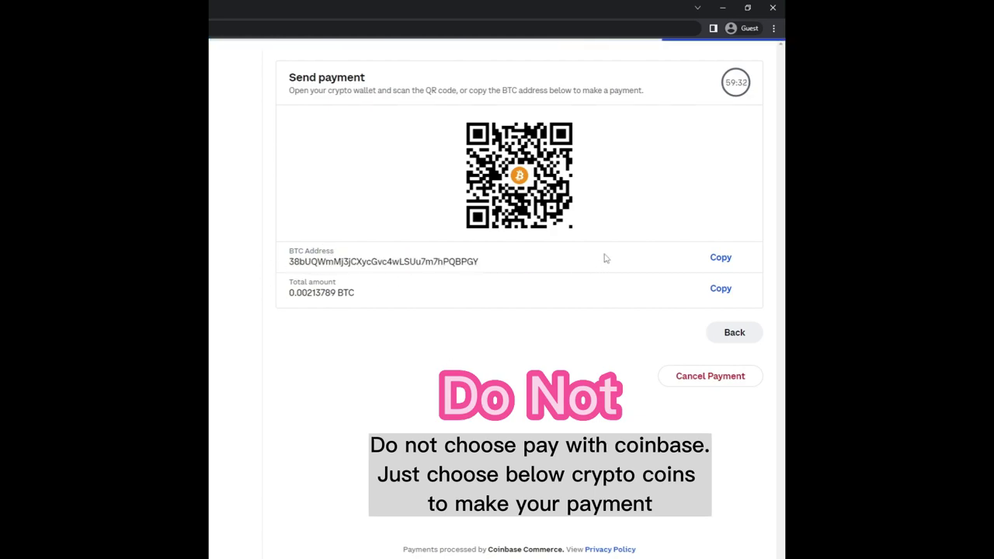
click(717, 259)
drag(384, 295, 299, 303)
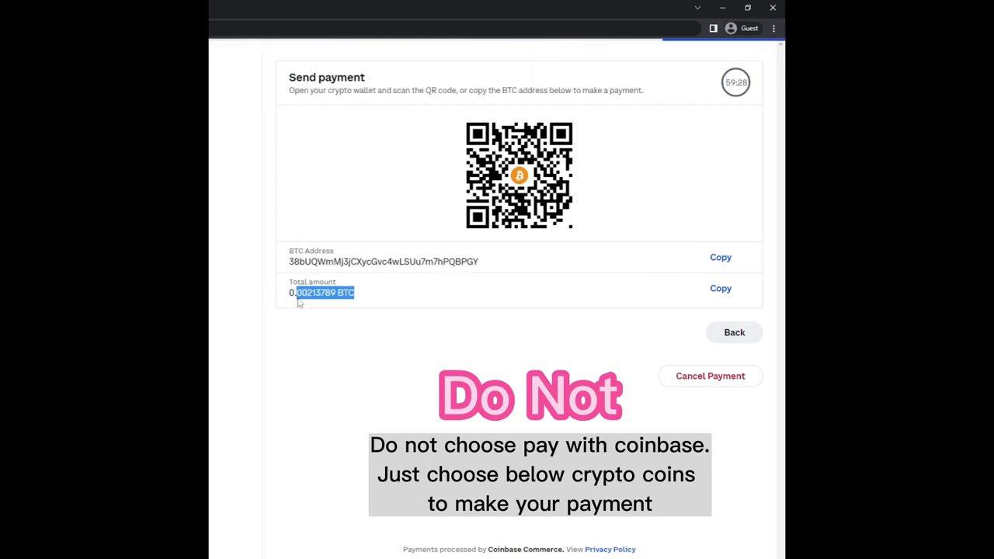
click(348, 295)
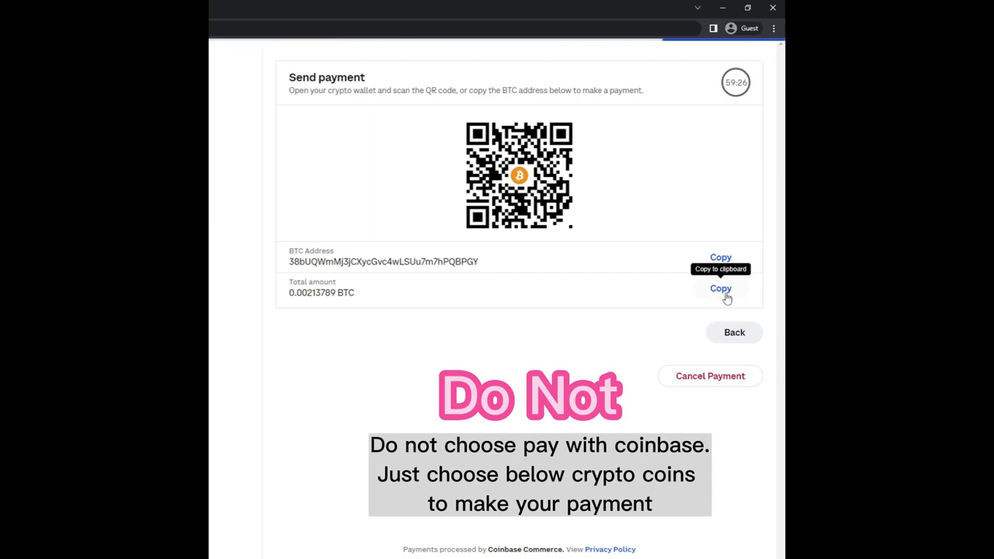
Step: Copy the total amount in BTC and the BTC address for the payment
click(723, 291)
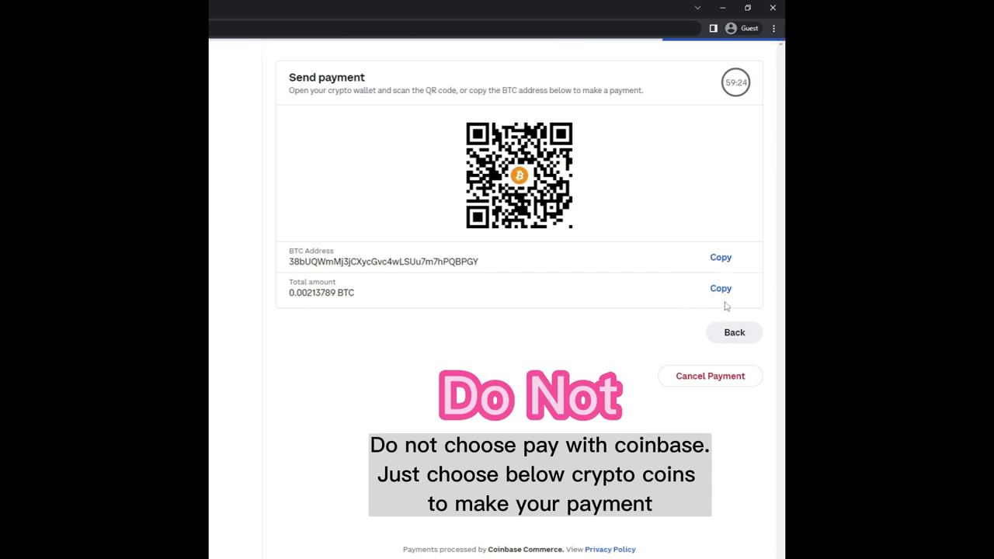
click(719, 260)
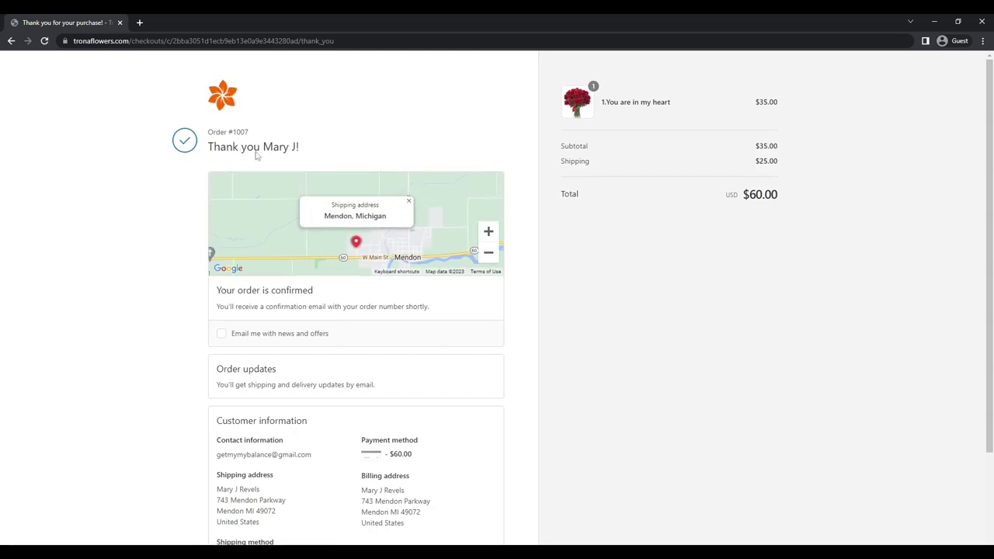
Step: Subscribe to e-mail news and offers on the order confirmation page
scroll(295, 388, down, 3)
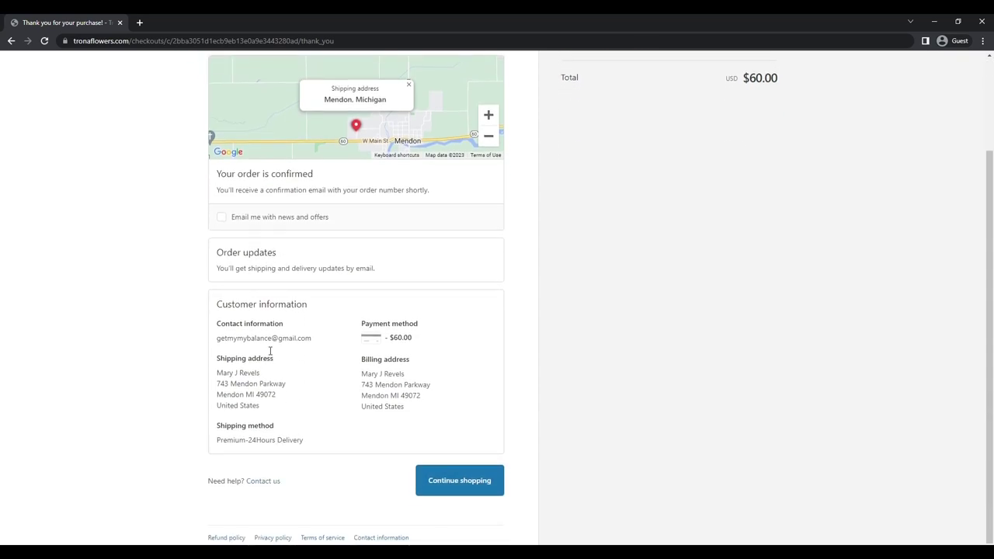
click(241, 219)
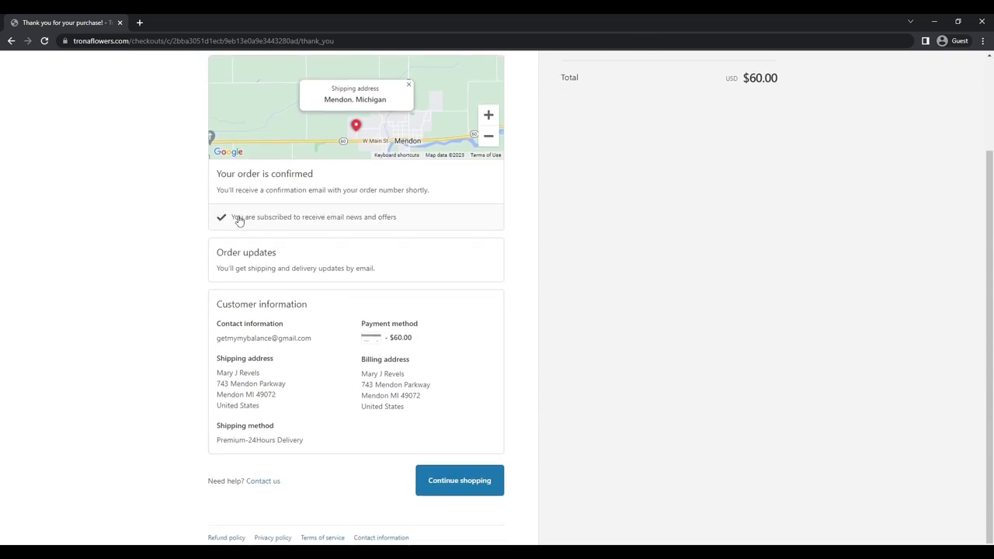
Step: Review the order updates notice, contact information, shipping address, shipping method and billing address, and reload the confirmation page
drag(216, 273, 384, 275)
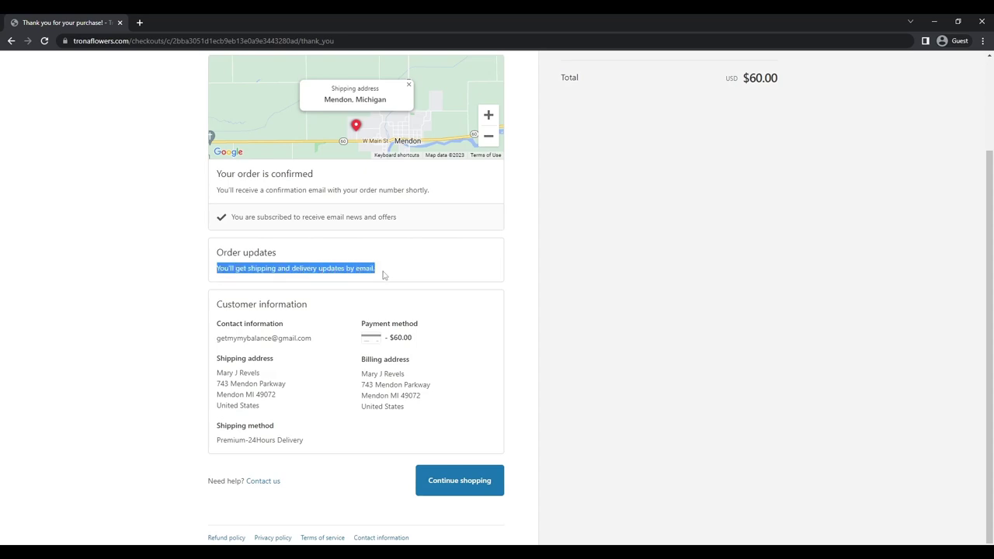
click(347, 344)
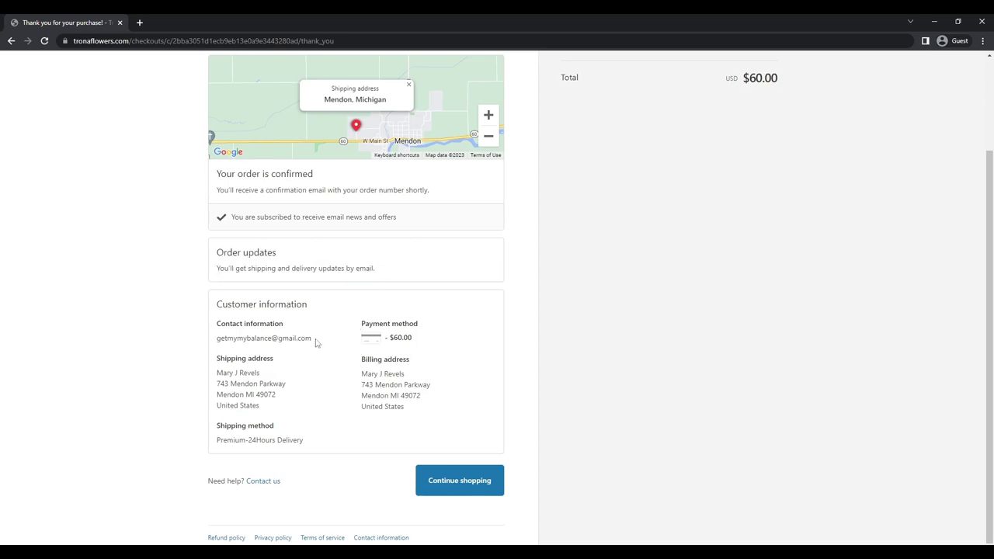
drag(316, 343, 217, 345)
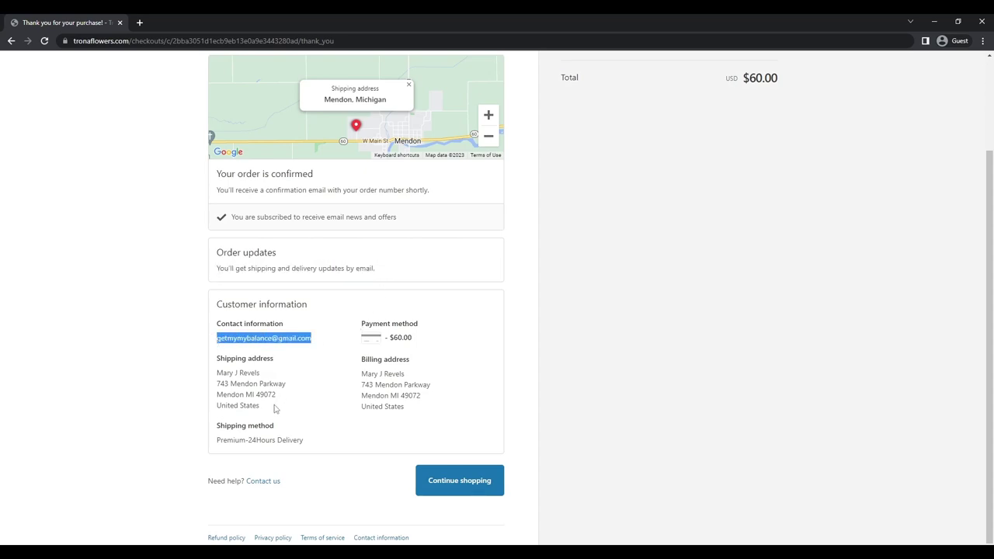
drag(275, 410, 232, 373)
drag(303, 441, 217, 441)
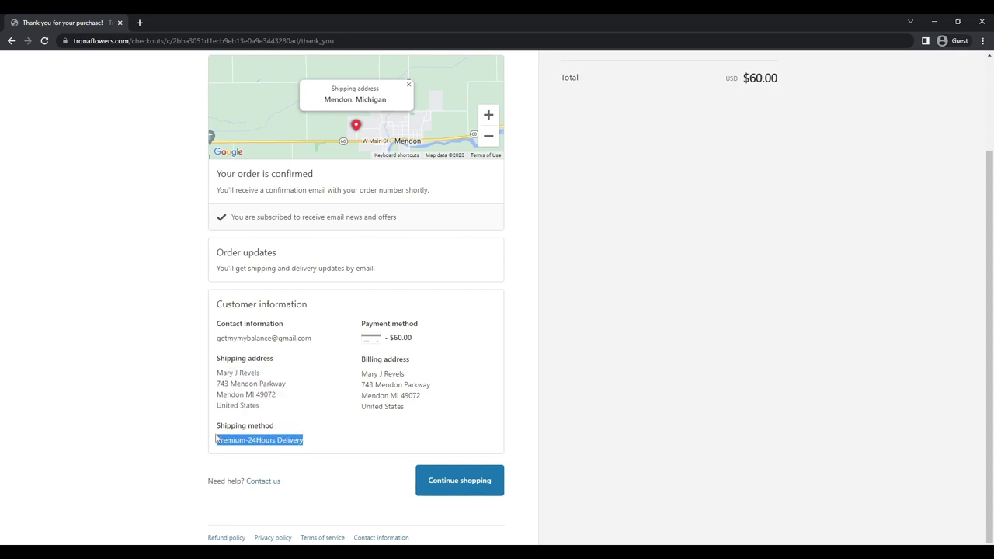
drag(405, 414, 405, 374)
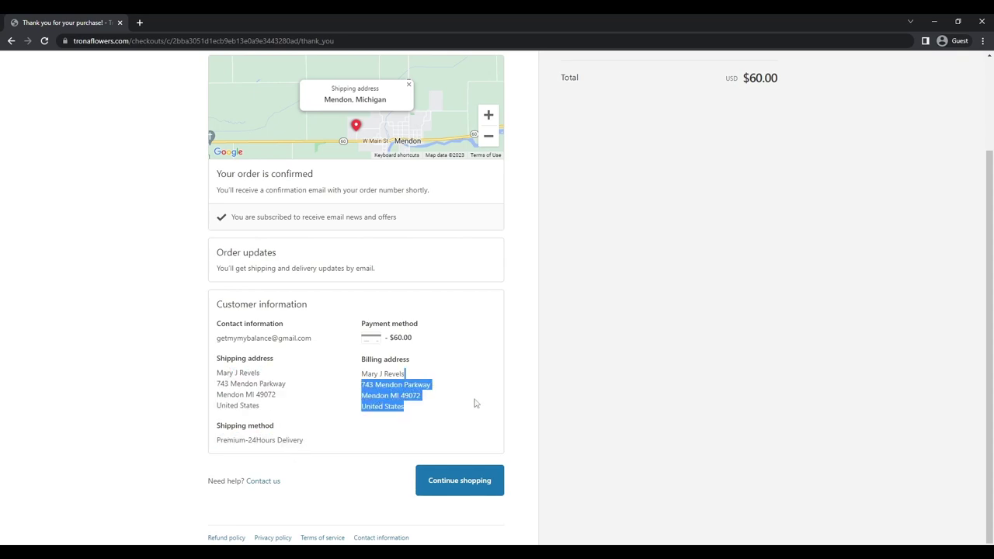
key(F5)
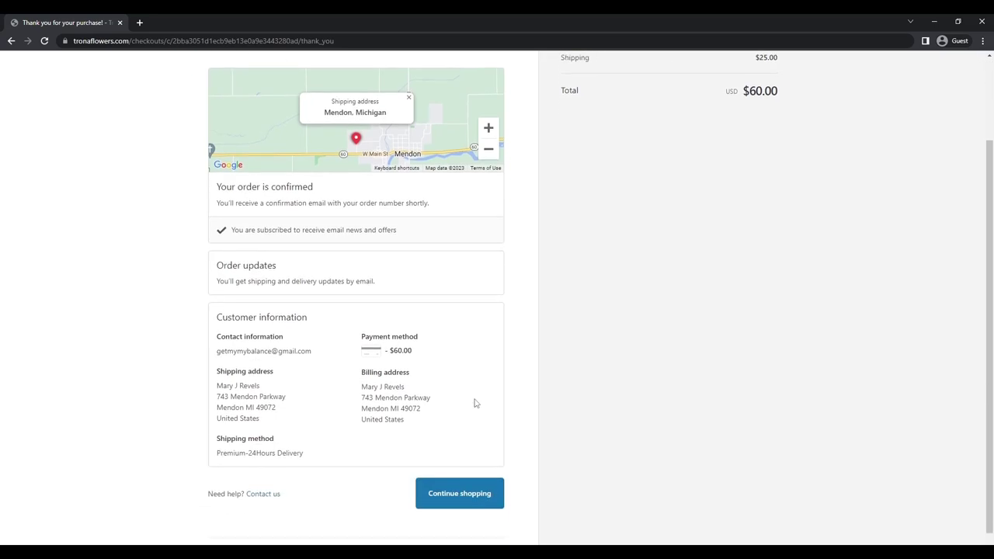
Step: Check the confirmation e-mail notice and look over the whole order confirmation, including the order summary and customer information
drag(429, 204, 211, 208)
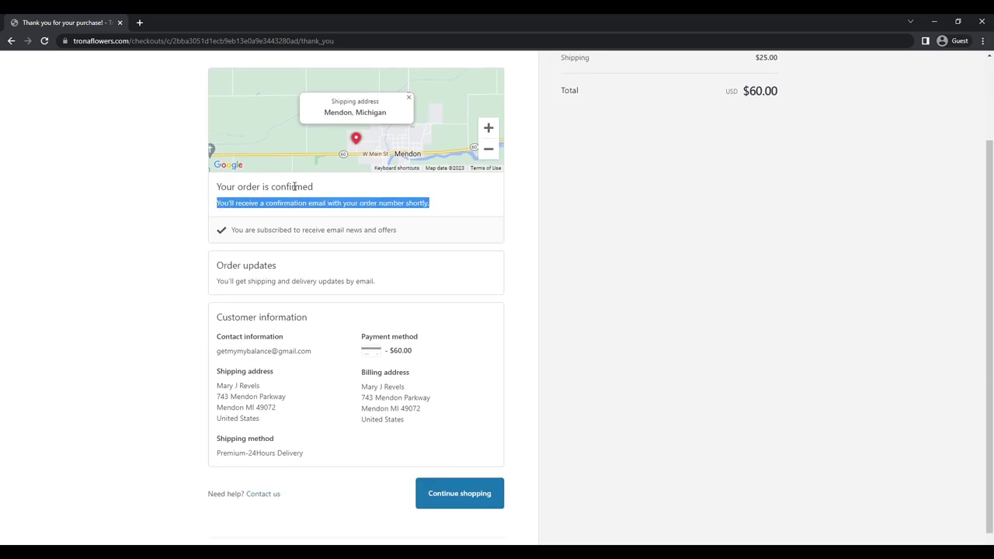
scroll(357, 333, up, 1)
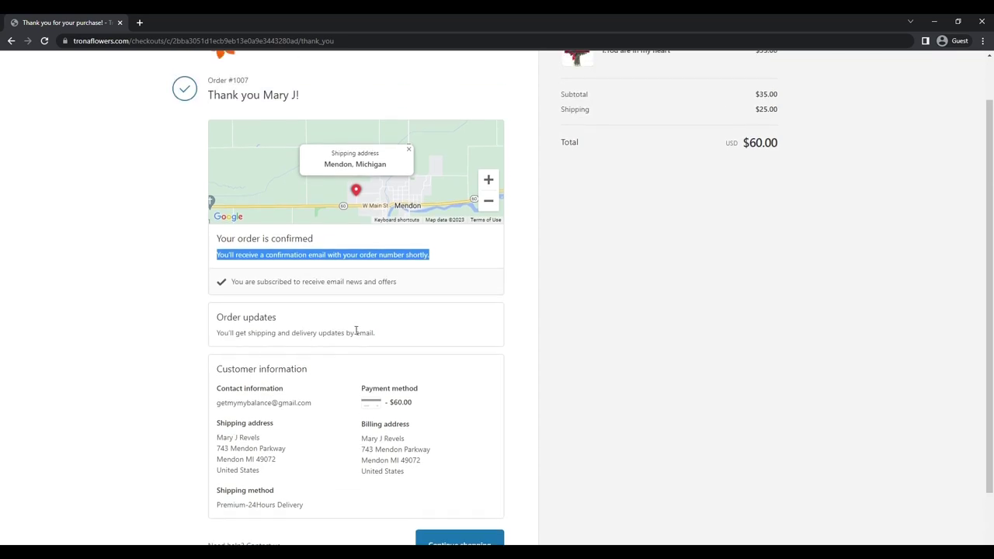
scroll(356, 331, up, 1)
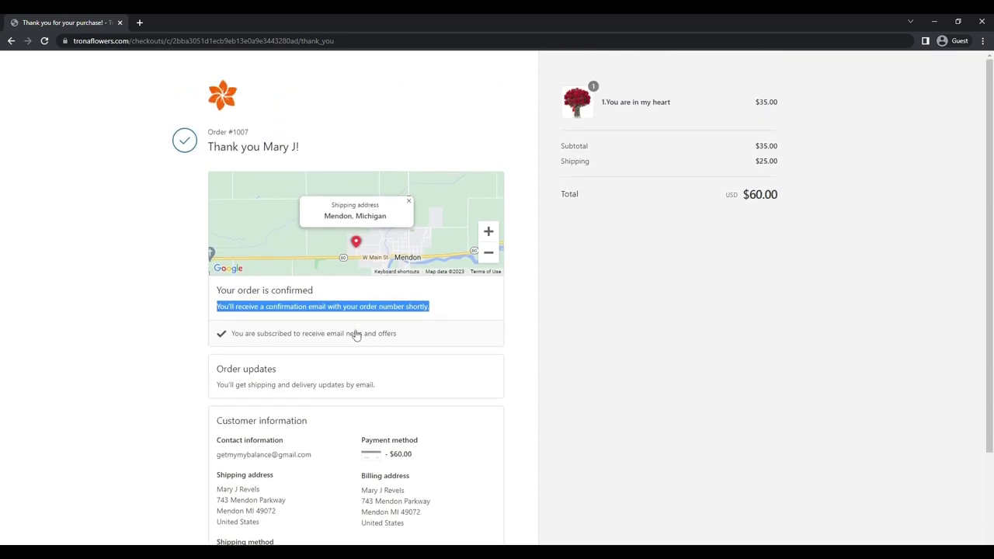
scroll(394, 430, down, 2)
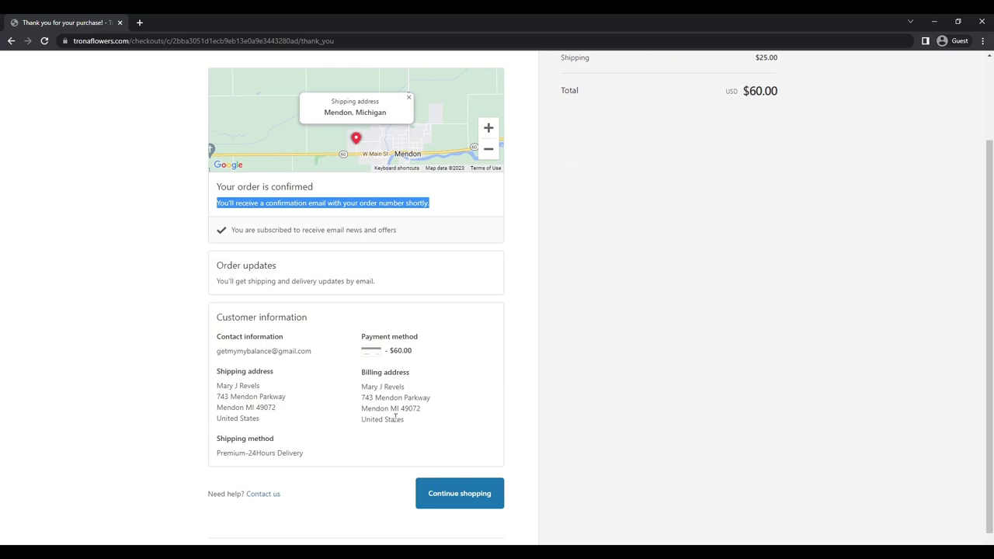
click(417, 430)
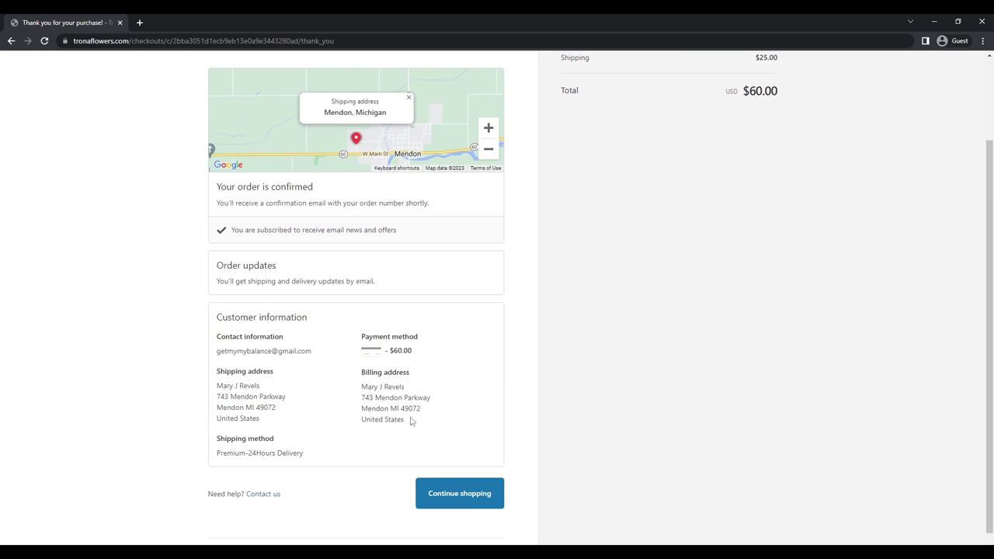
scroll(412, 421, up, 2)
scroll(407, 421, down, 2)
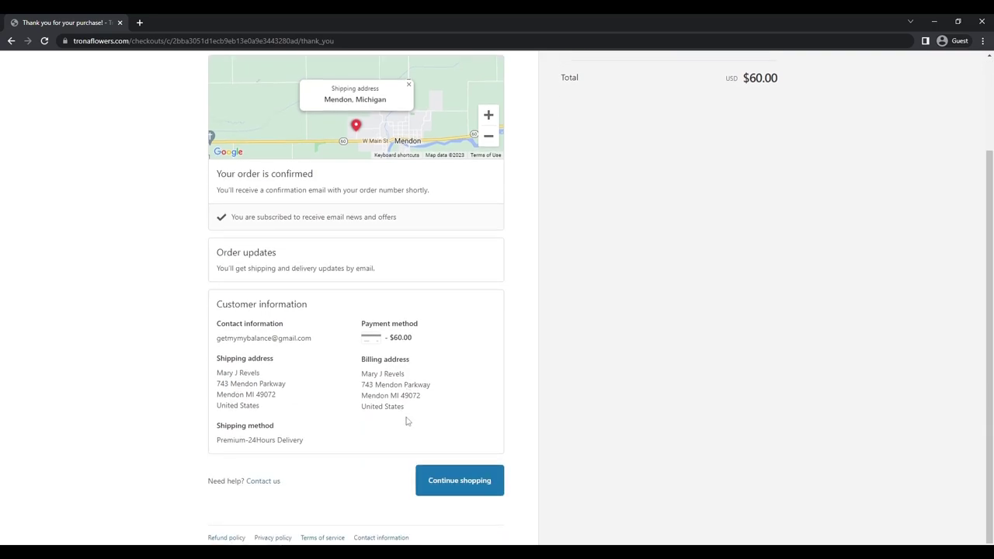
scroll(407, 421, up, 1)
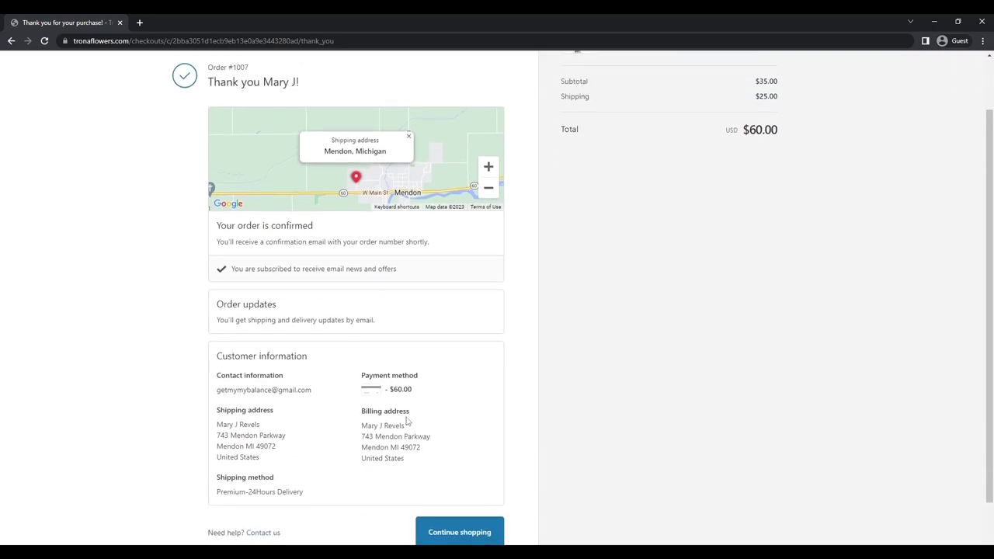
scroll(407, 421, down, 1)
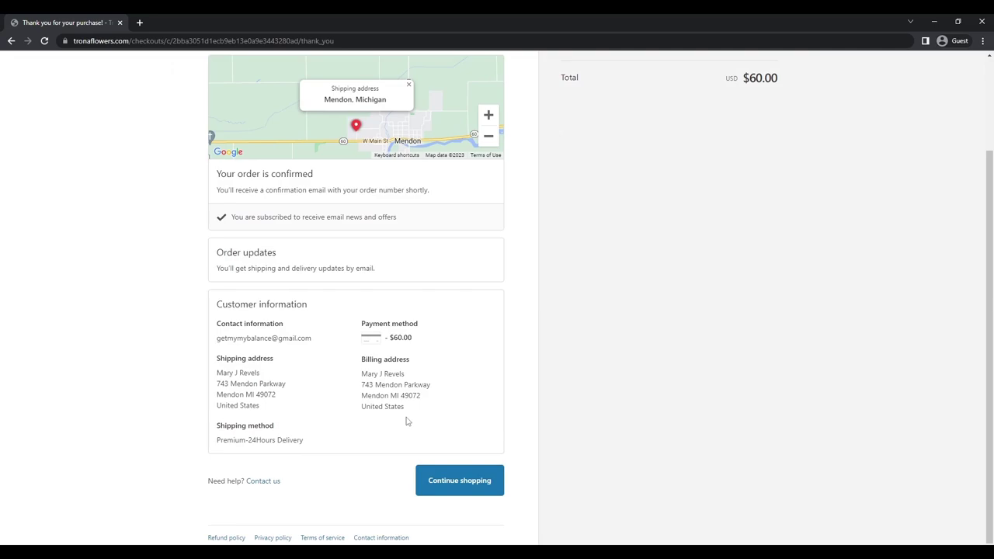
Step: Continue shopping from the order confirmation and browse the featured products on the store's homepage
click(453, 480)
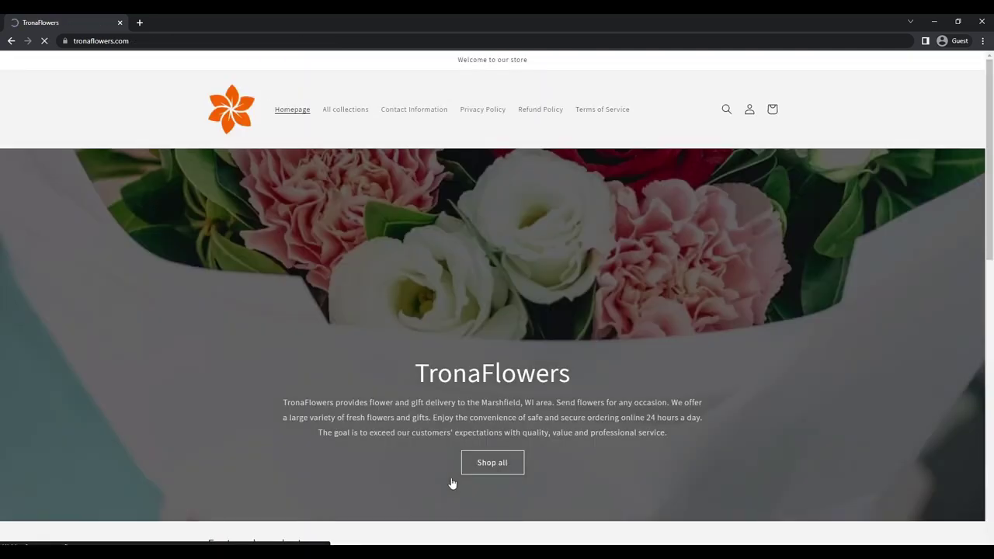
scroll(448, 444, down, 5)
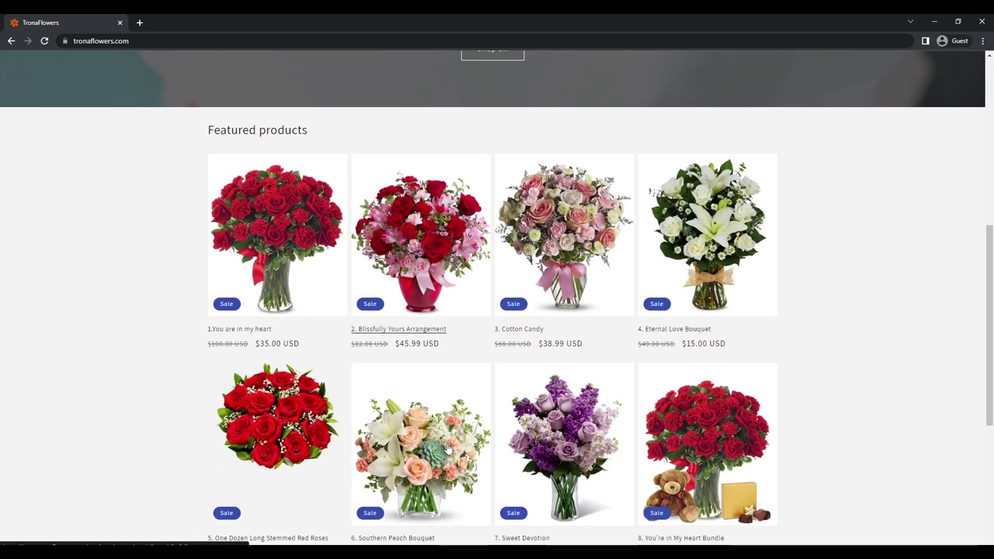
scroll(449, 447, up, 5)
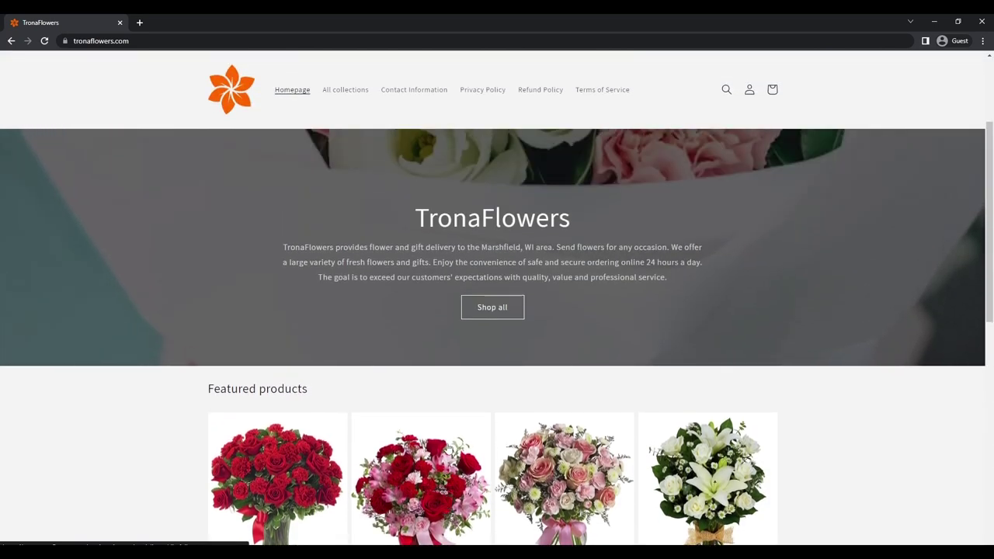
scroll(448, 447, down, 1)
scroll(446, 449, down, 6)
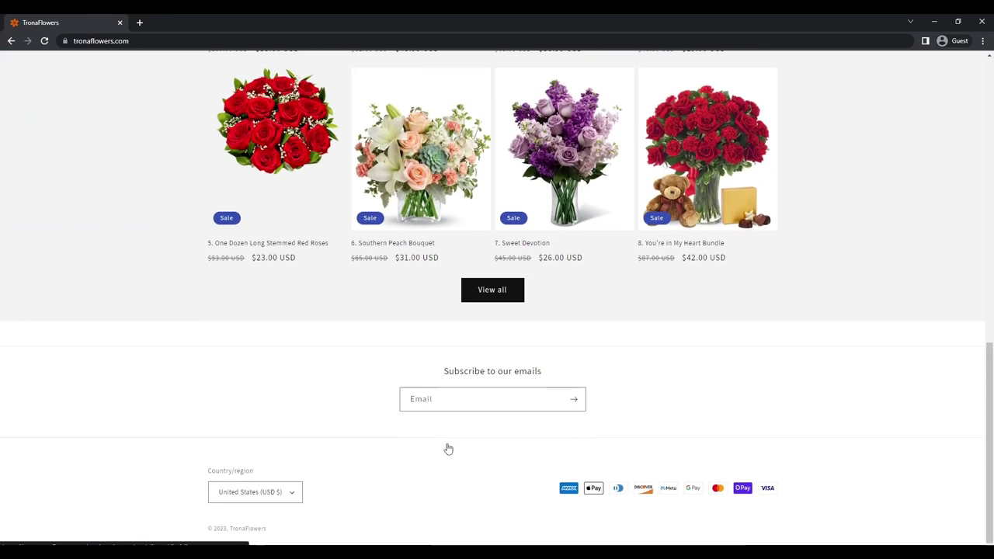
scroll(651, 433, up, 3)
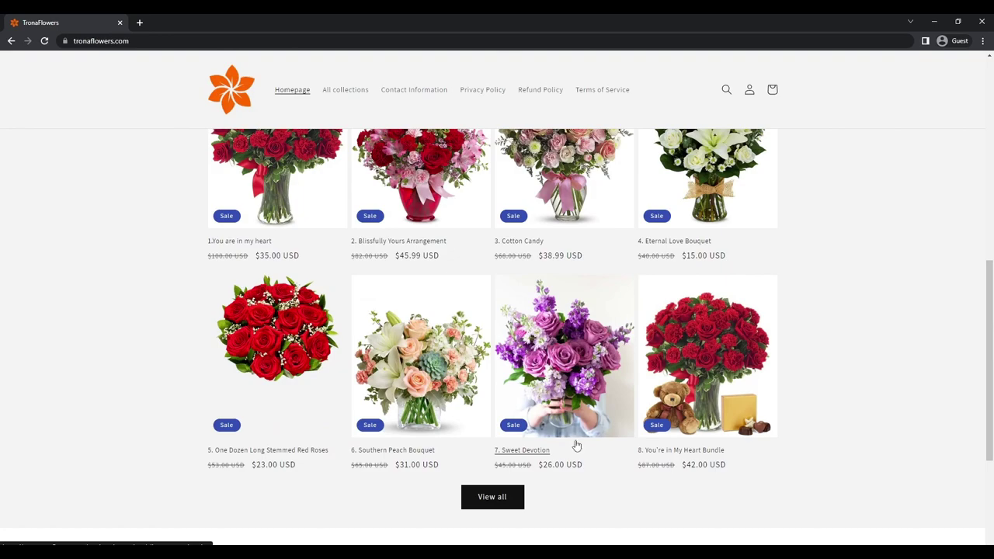
Step: Open the 7. Sweet Devotion bouquet, look over its product page and add one to the cart
click(577, 409)
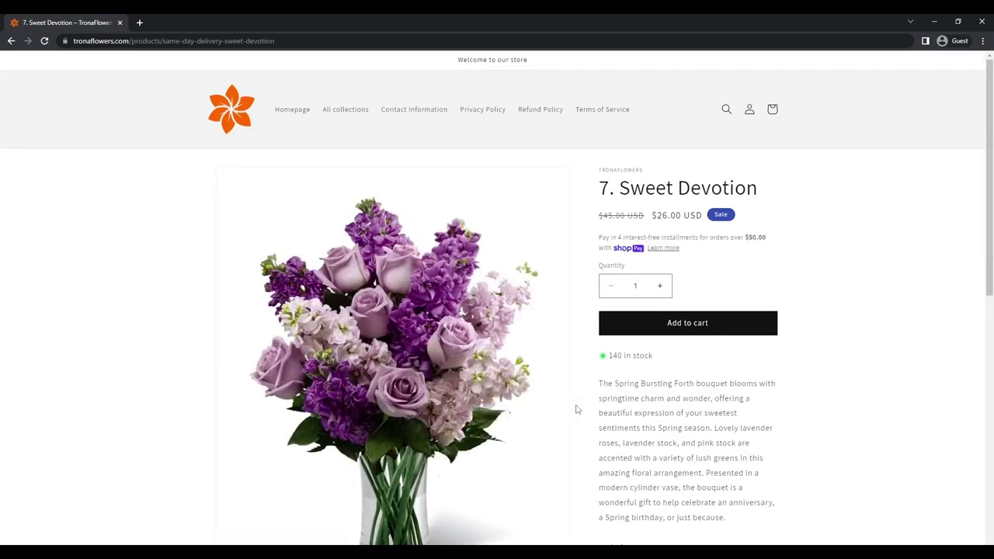
scroll(577, 409, down, 3)
scroll(581, 412, up, 3)
click(699, 324)
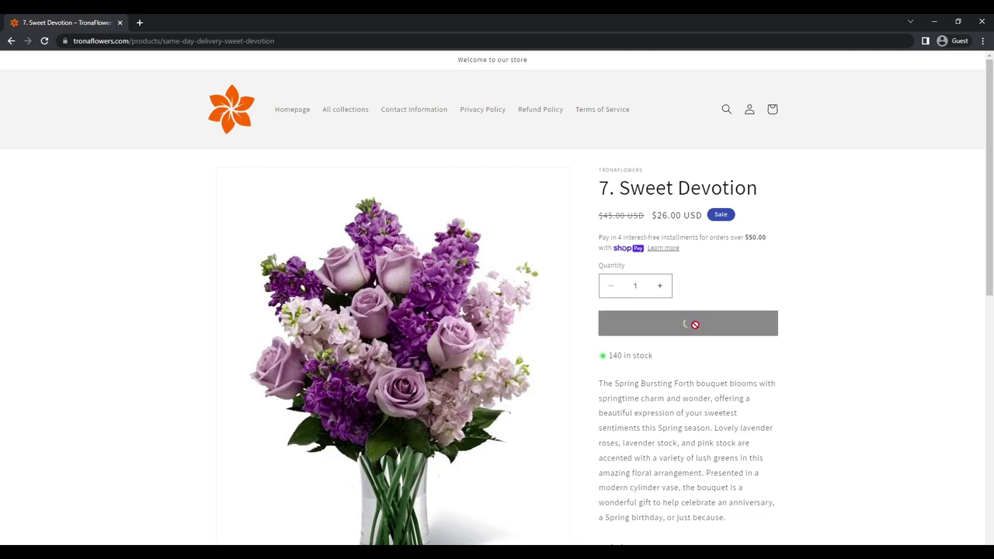
click(828, 336)
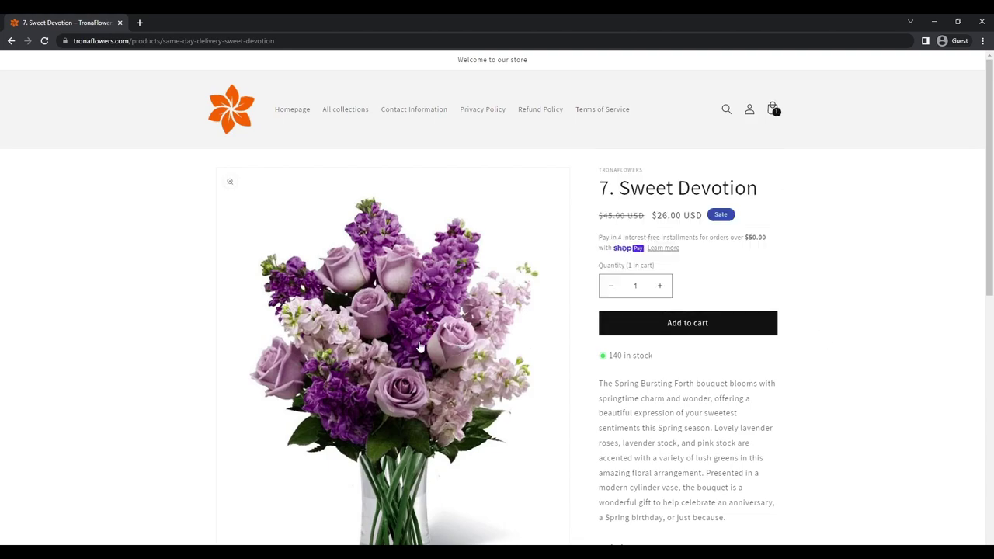
Step: Search Google in a new browser tab for "best flowers to win someone heart" and browse the image results
click(140, 23)
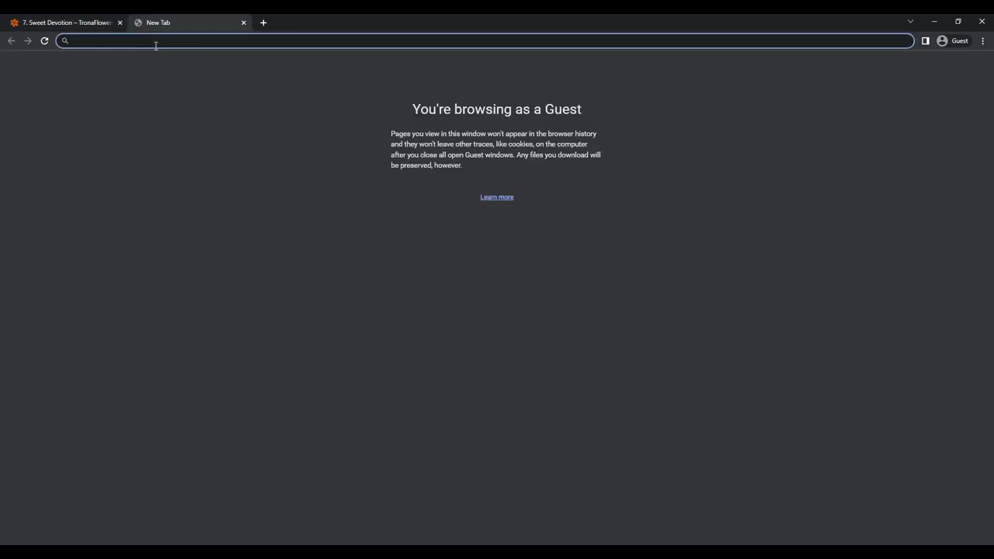
text(best f)
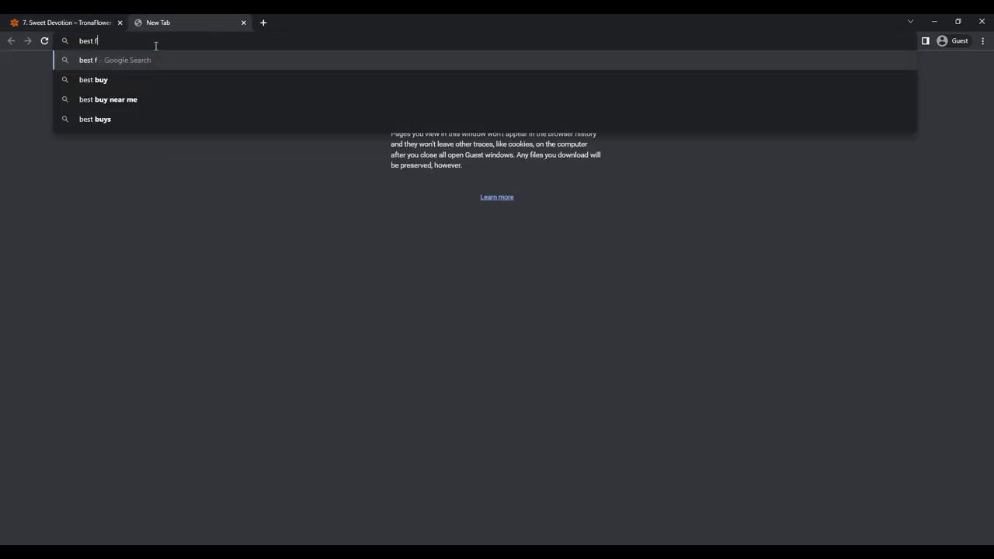
text(lowers to )
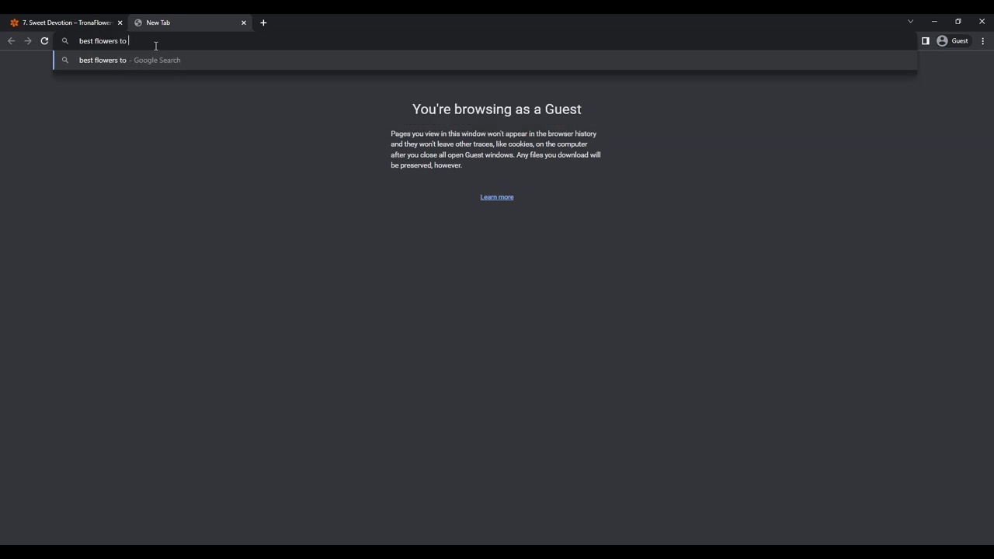
text(win someone heart)
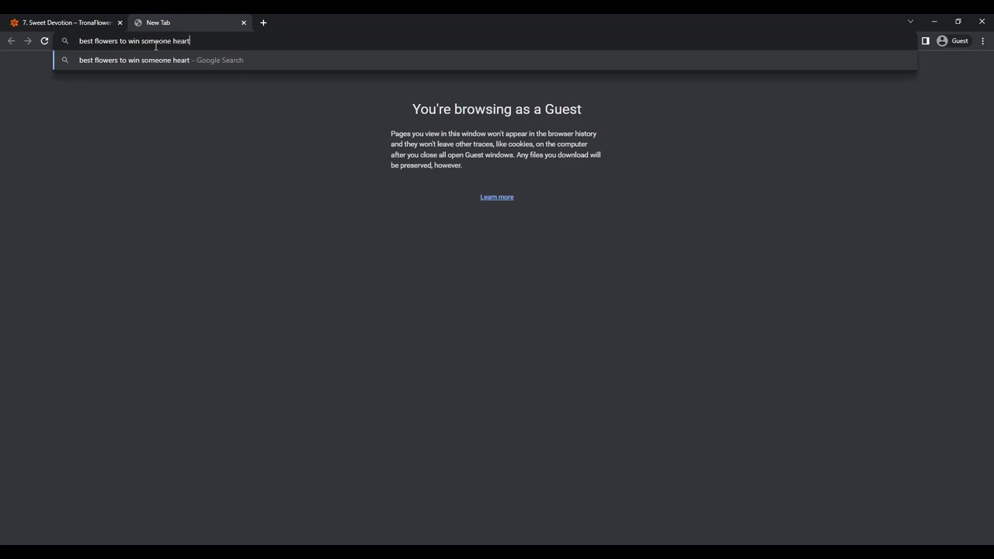
key(Return)
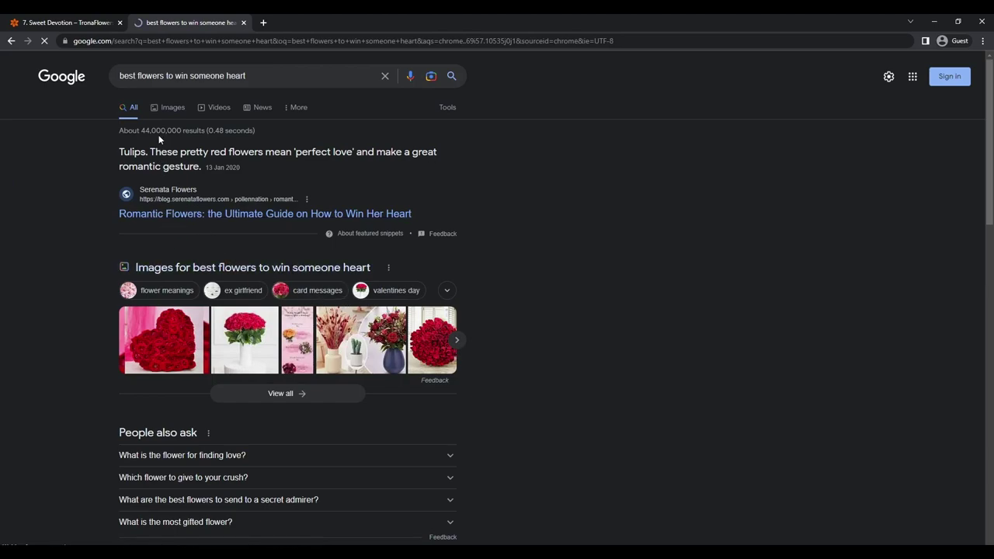
click(164, 112)
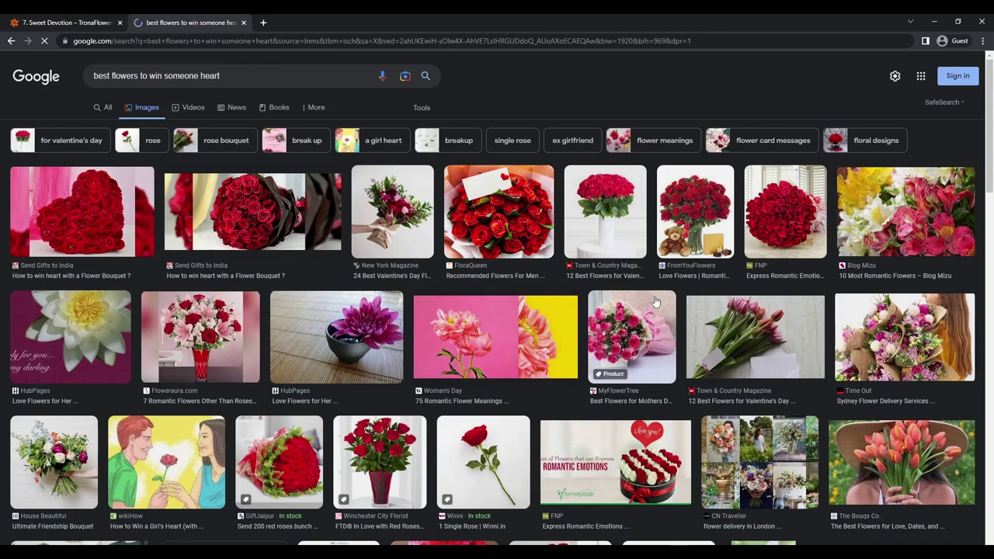
scroll(370, 367, down, 3)
scroll(370, 367, up, 3)
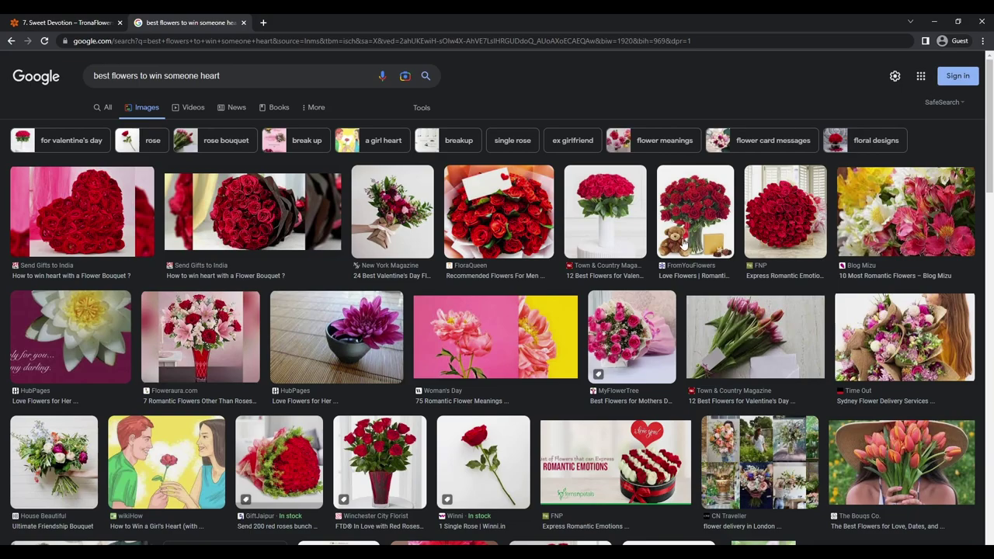
Step: Return to the TronaFlowers product page and go to the store's homepage
click(40, 21)
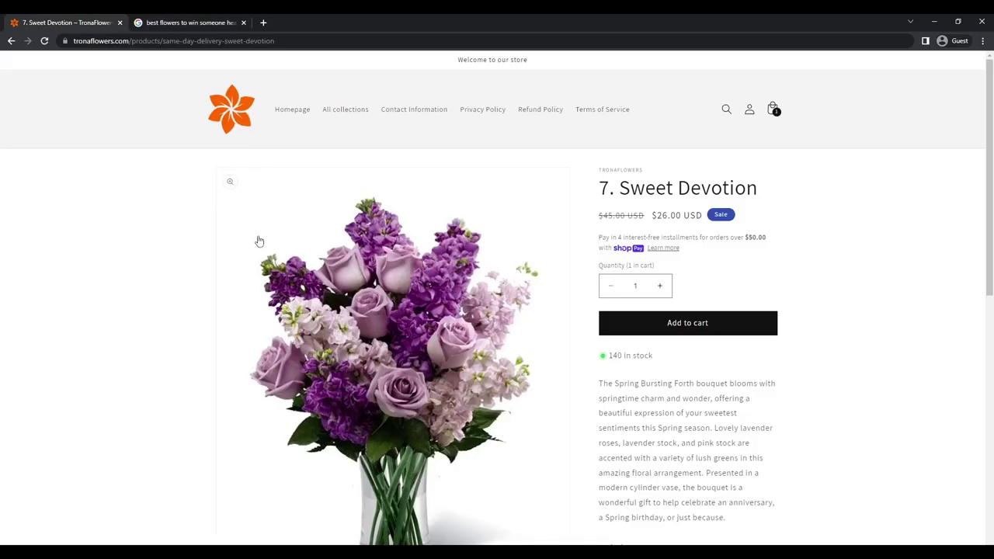
click(227, 113)
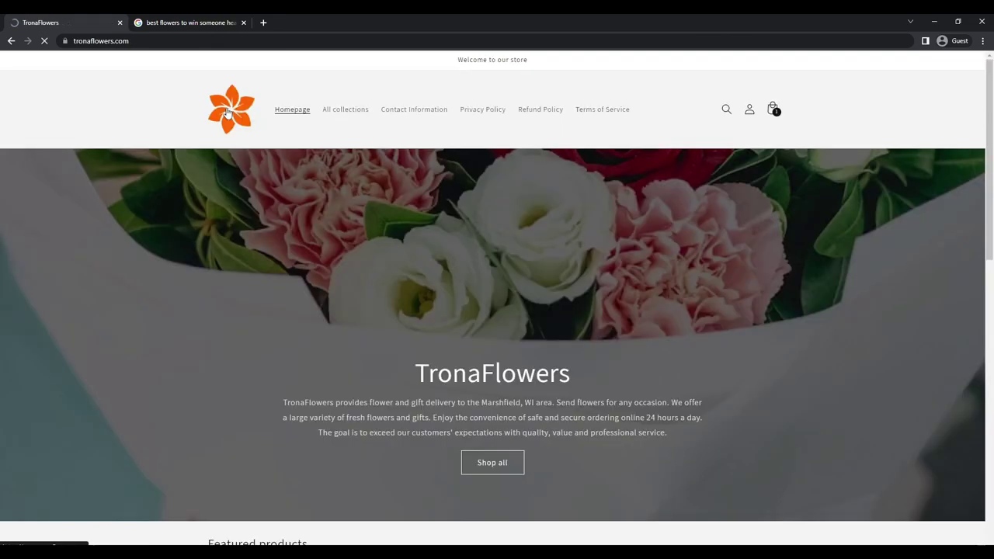
Step: Look through the featured products on the TronaFlowers homepage
scroll(317, 279, down, 3)
scroll(317, 283, down, 3)
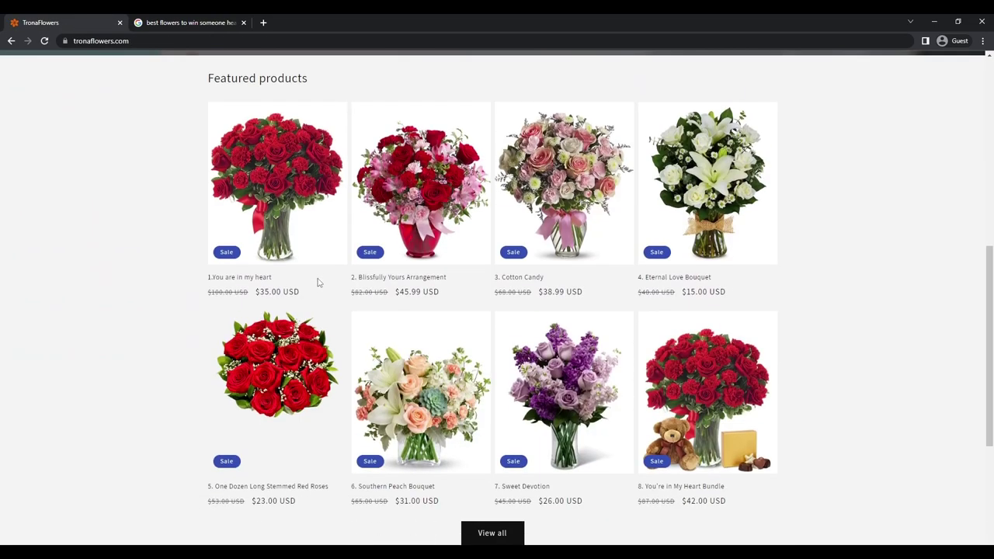
scroll(317, 283, down, 1)
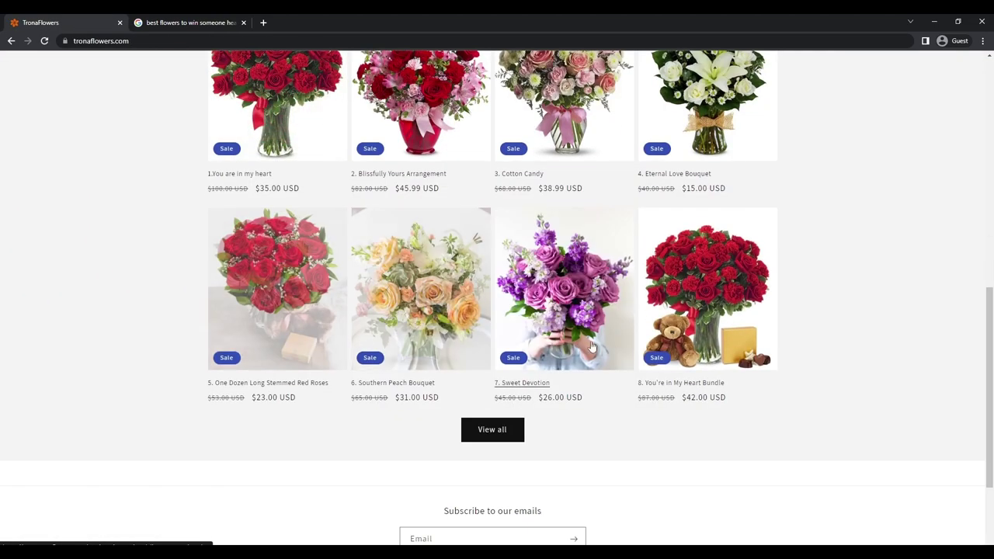
Step: Browse further through the Google image results for "best flowers to win someone heart" for bouquet ideas
click(175, 22)
scroll(458, 292, down, 1)
scroll(373, 291, up, 1)
scroll(266, 289, down, 3)
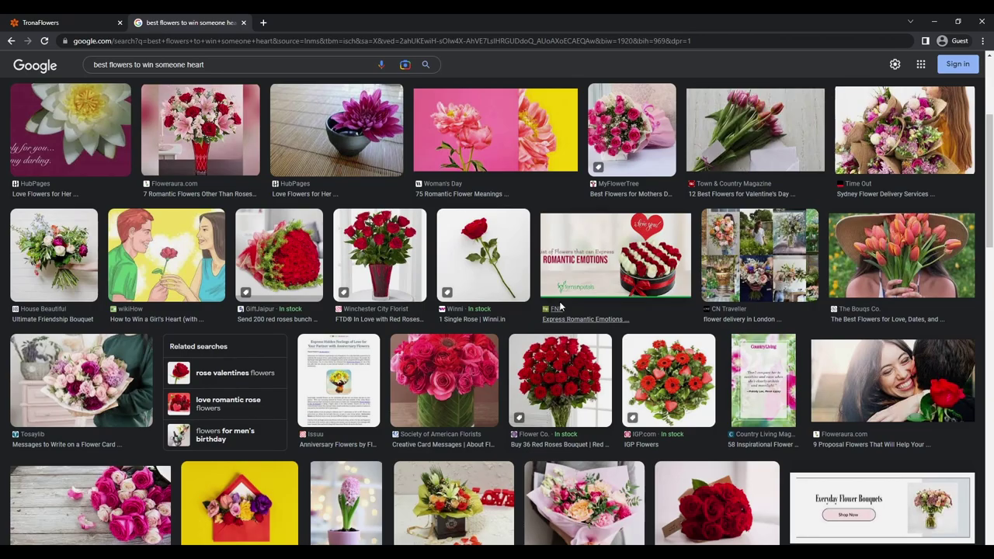
scroll(560, 307, down, 1)
scroll(561, 307, down, 8)
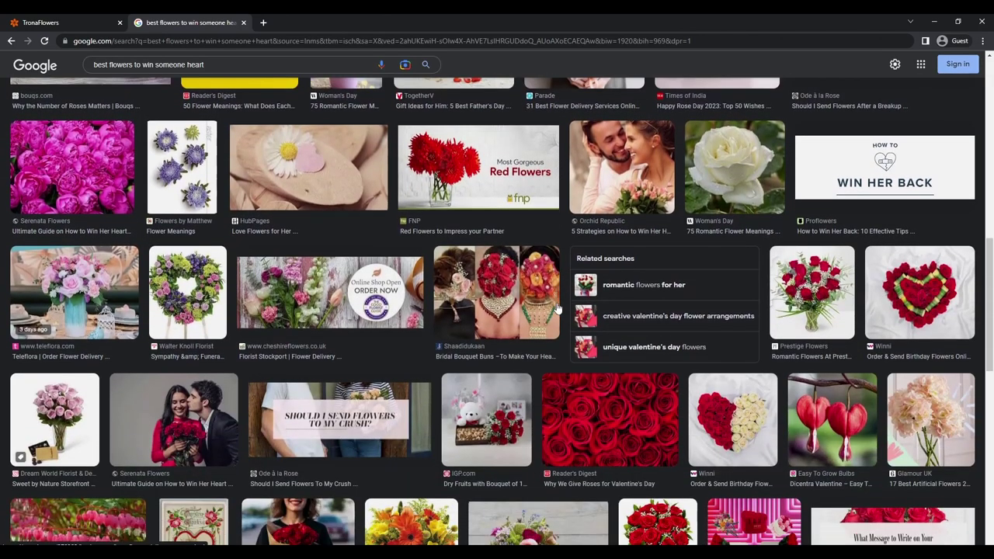
scroll(557, 308, down, 3)
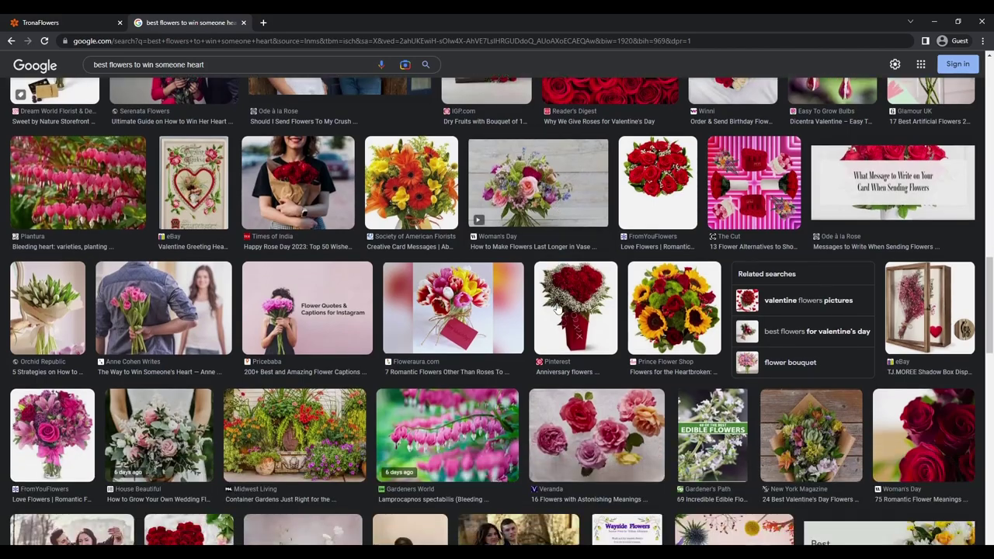
scroll(557, 308, down, 3)
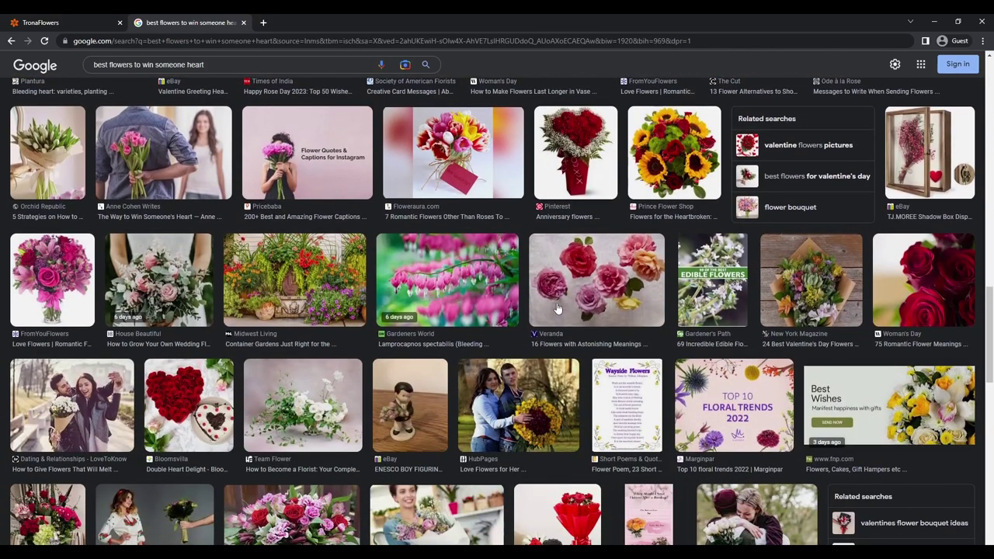
Step: Return to the TronaFlowers homepage, open the 8. You're in My Heart Bundle and add one to the cart
click(104, 19)
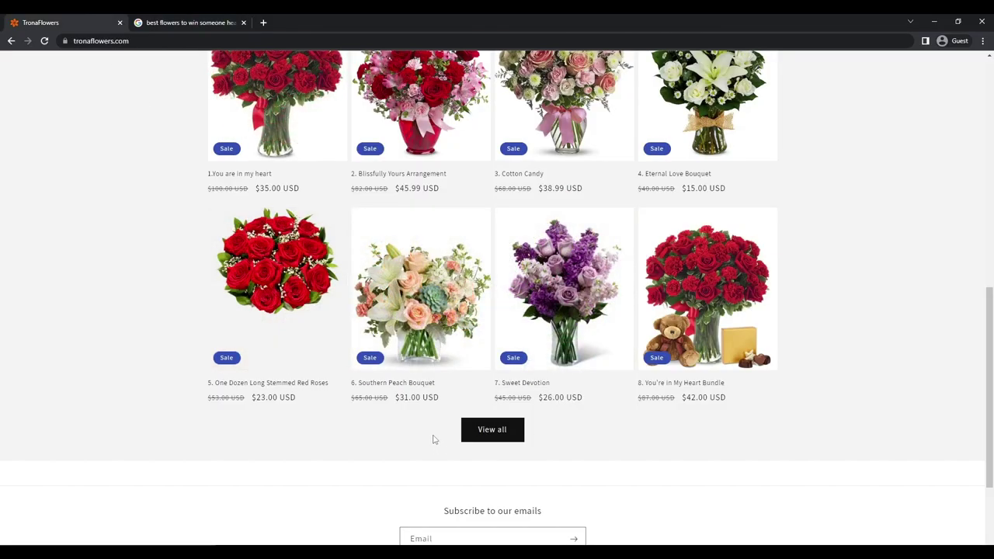
scroll(730, 394, up, 1)
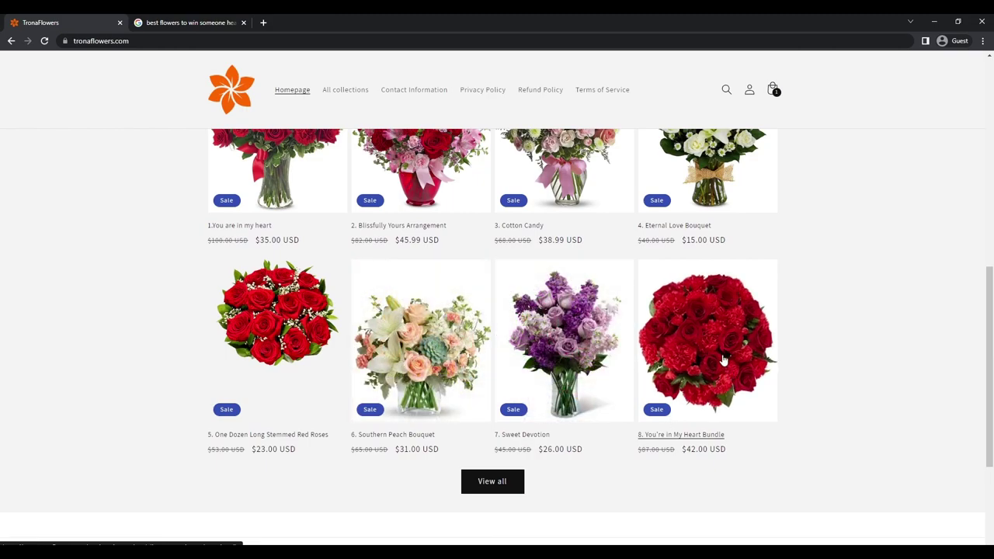
click(723, 359)
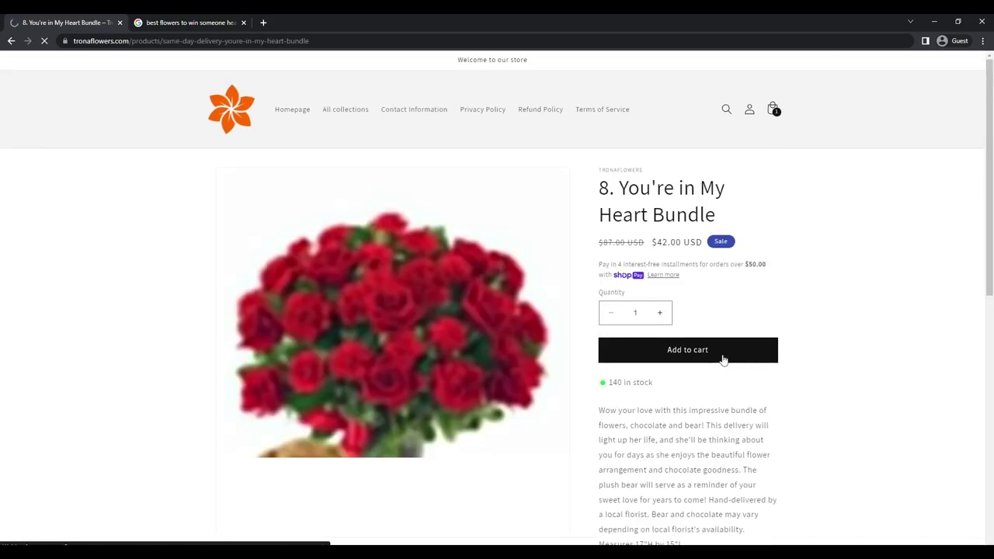
scroll(625, 386, down, 1)
click(687, 250)
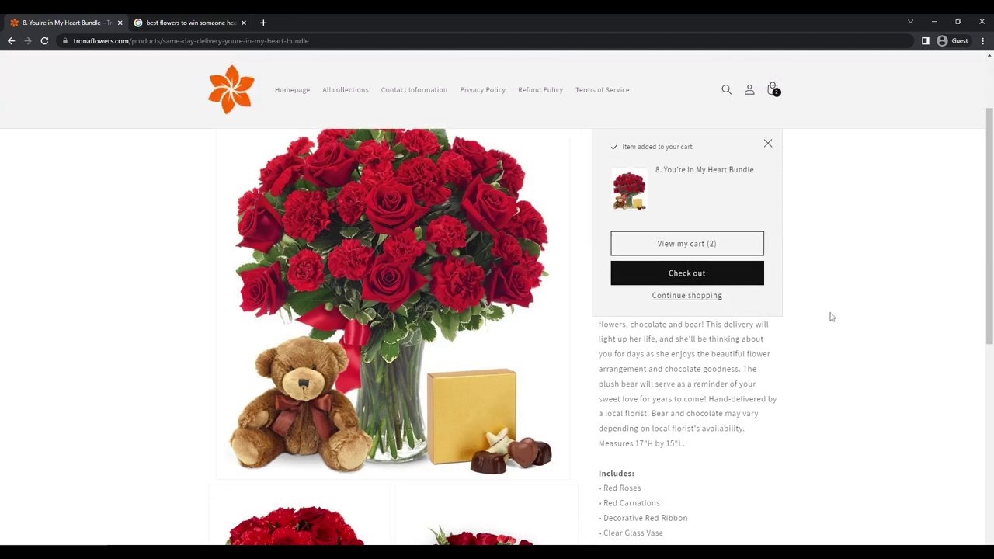
click(824, 322)
Step: Switch to Gmail and read the thank-you message at the start of the TronaFlowers order confirmation e-mail
scroll(728, 354, down, 1)
scroll(663, 396, down, 3)
scroll(664, 396, up, 5)
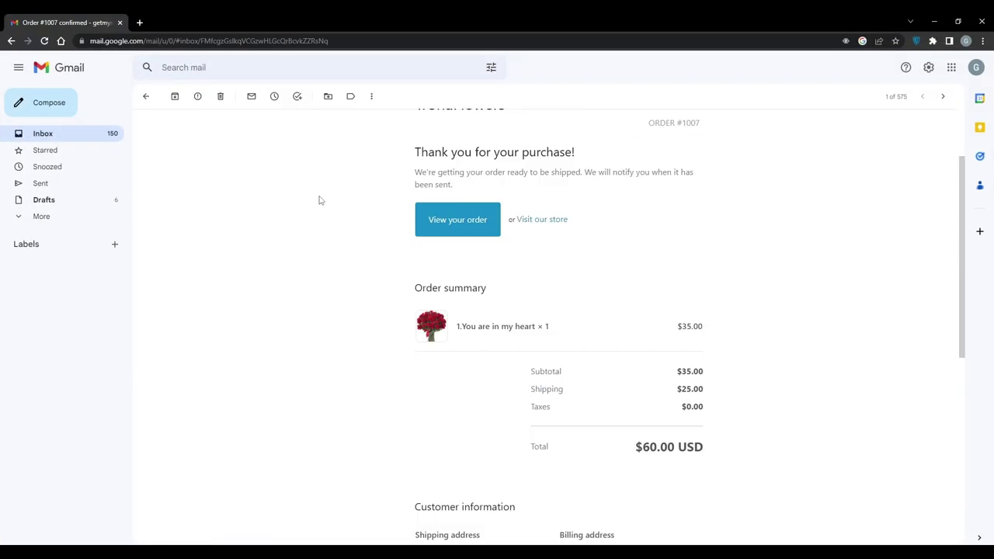
scroll(318, 200, up, 1)
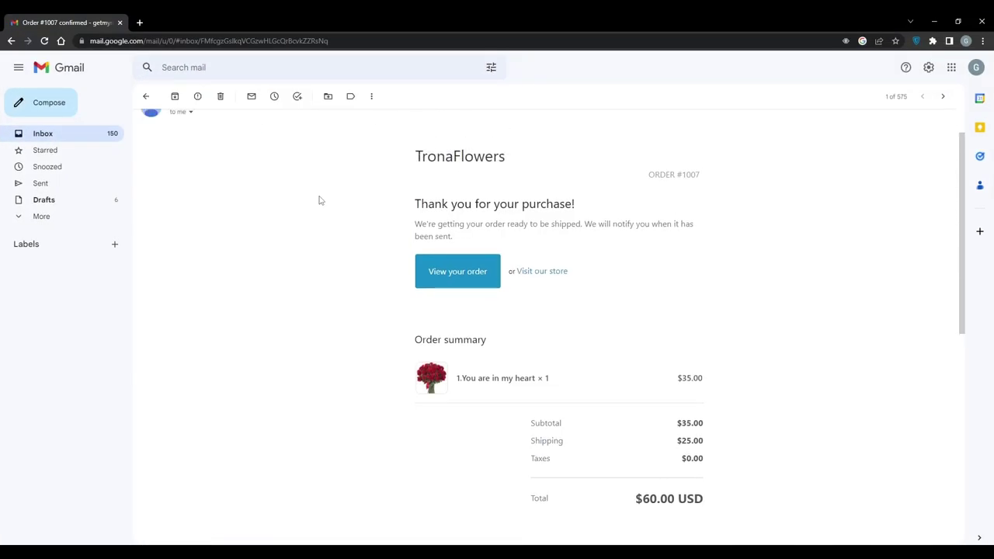
scroll(318, 201, down, 1)
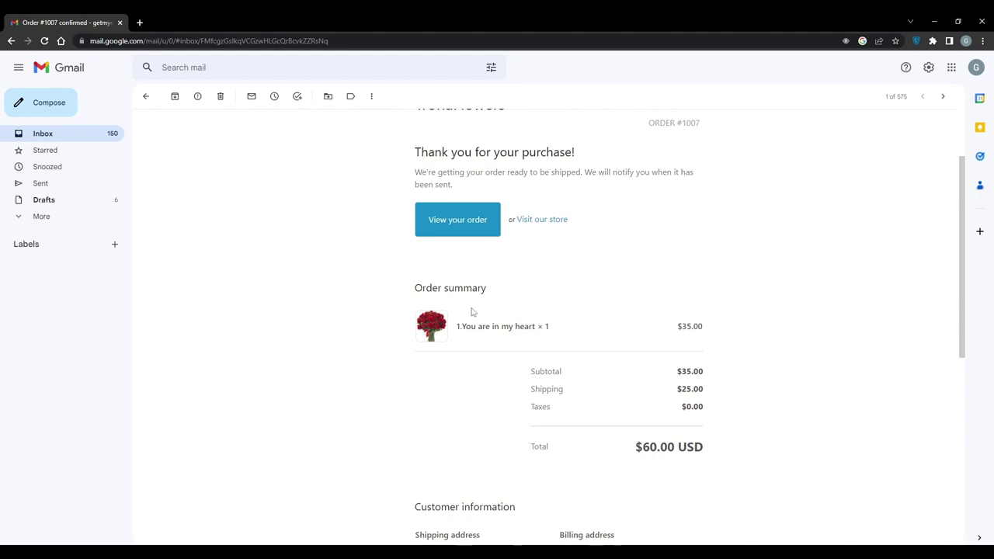
drag(576, 156, 455, 157)
click(453, 184)
Step: Examine the confirmation e-mail's order summary, total, customer information, payment method and shipping method
scroll(666, 342, down, 3)
scroll(664, 346, up, 1)
scroll(637, 351, up, 3)
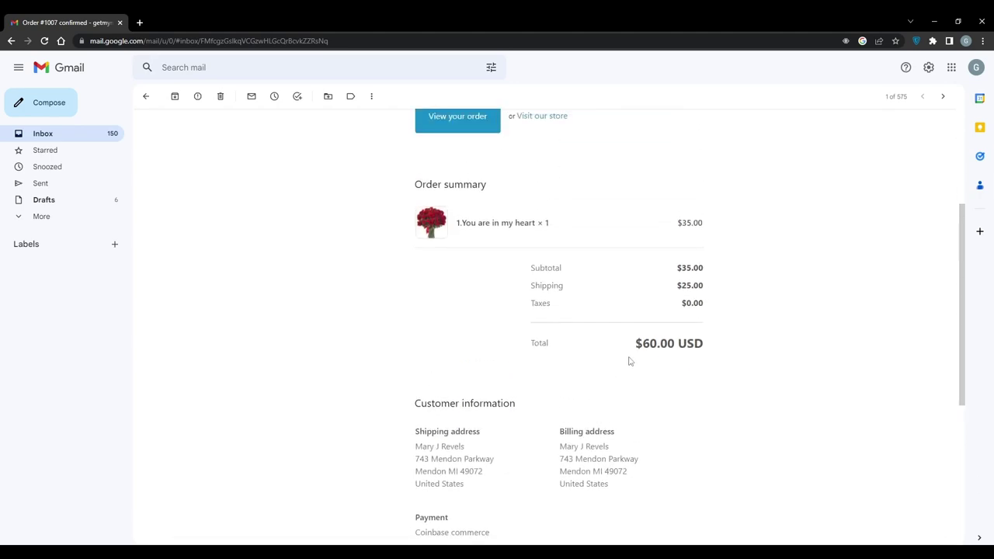
drag(638, 349, 681, 343)
click(506, 345)
scroll(507, 344, up, 3)
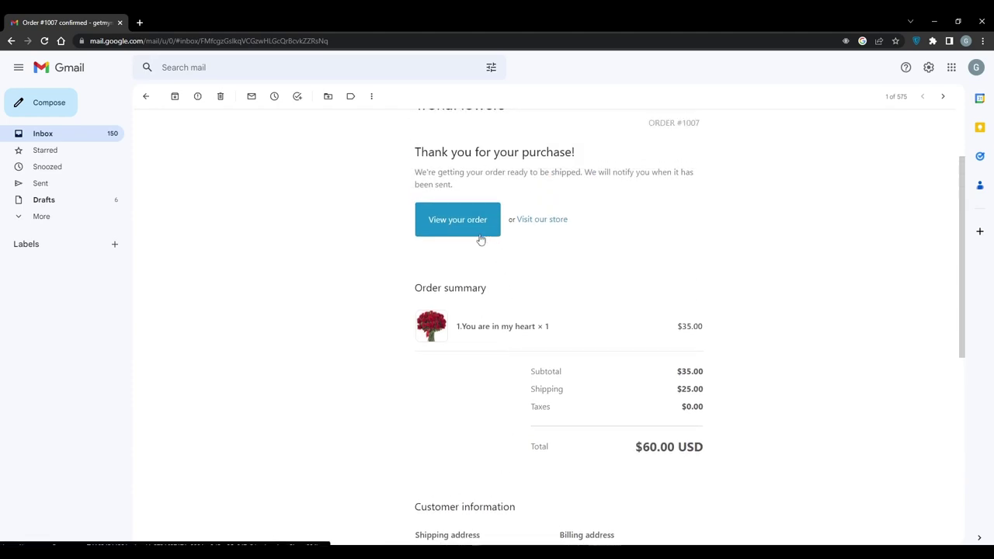
scroll(559, 319, down, 2)
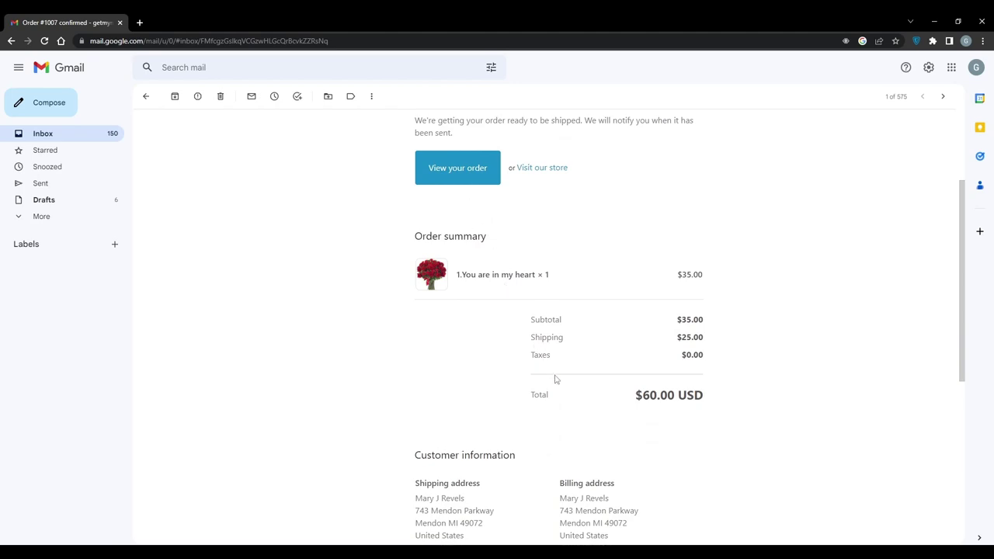
scroll(555, 380, down, 2)
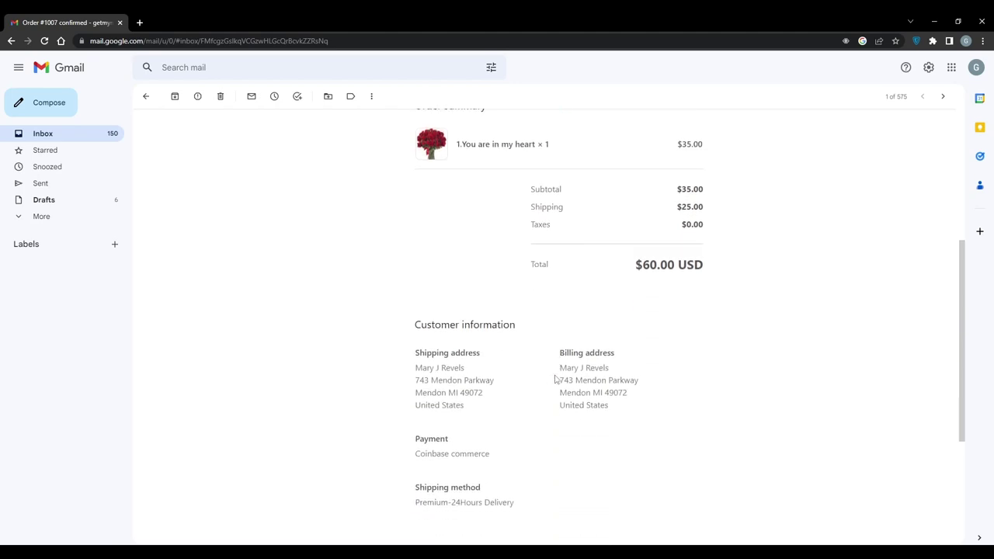
scroll(556, 379, down, 2)
scroll(556, 379, up, 3)
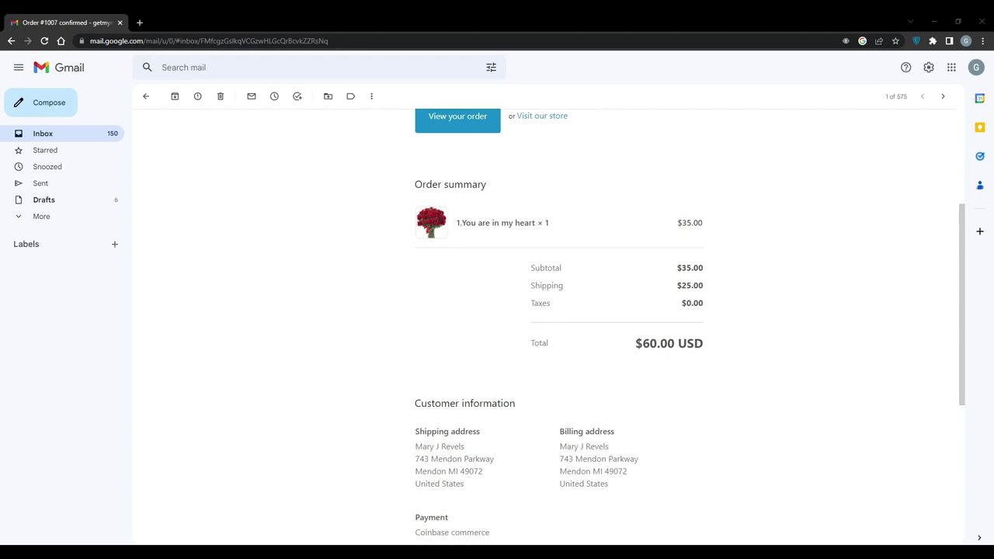
Step: Return to the inbox, open the TronaFlowers shipment e-mail and follow its USPS tracking number link
key(u)
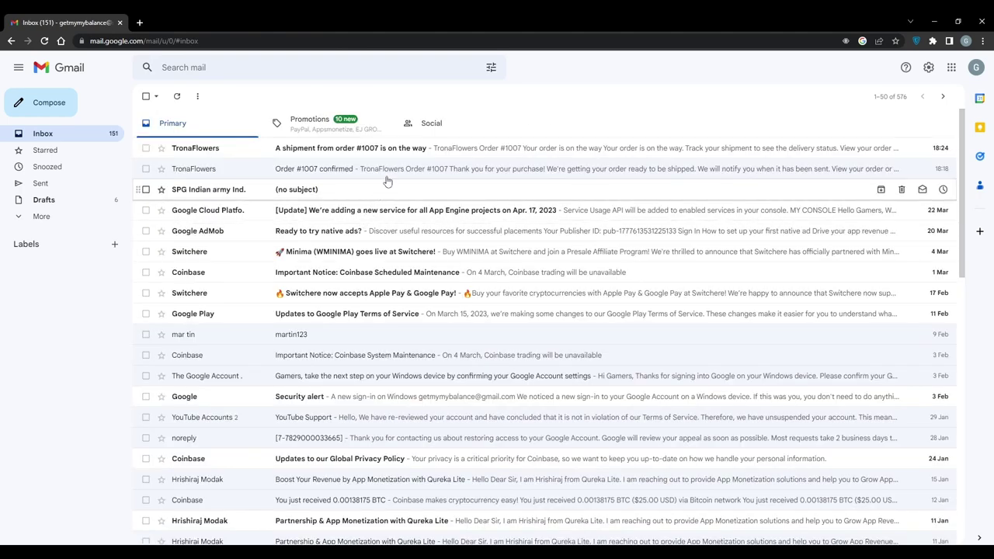
click(437, 155)
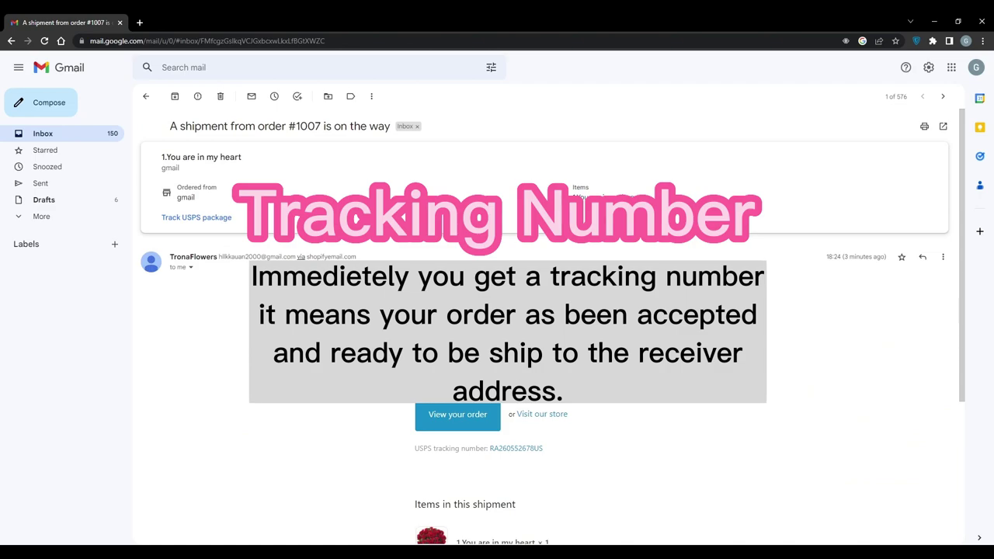
scroll(544, 326, down, 1)
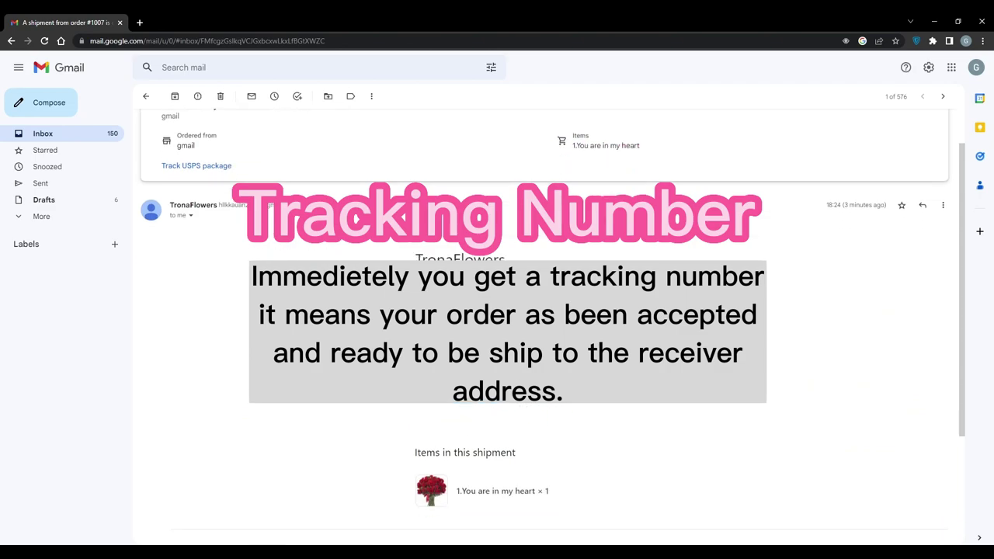
scroll(544, 327, down, 2)
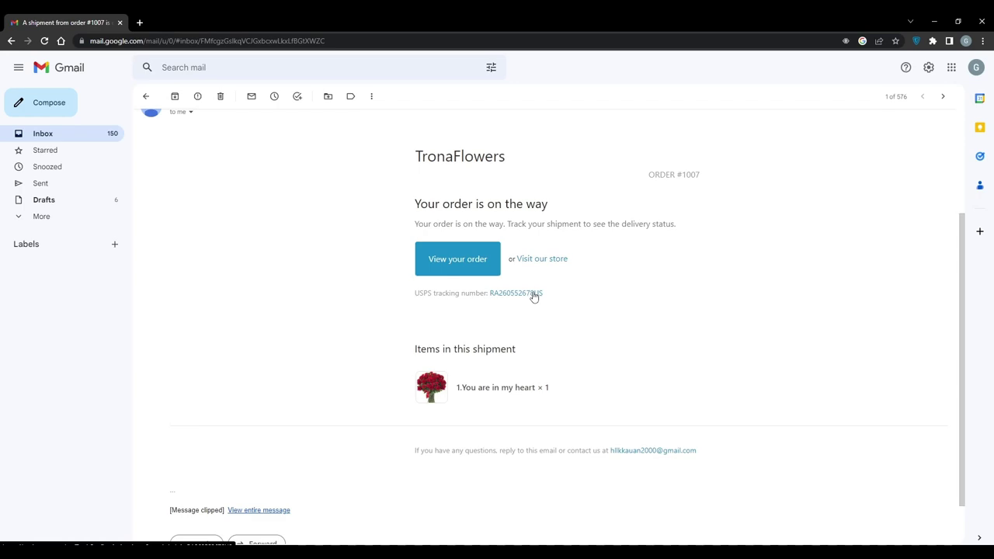
click(533, 295)
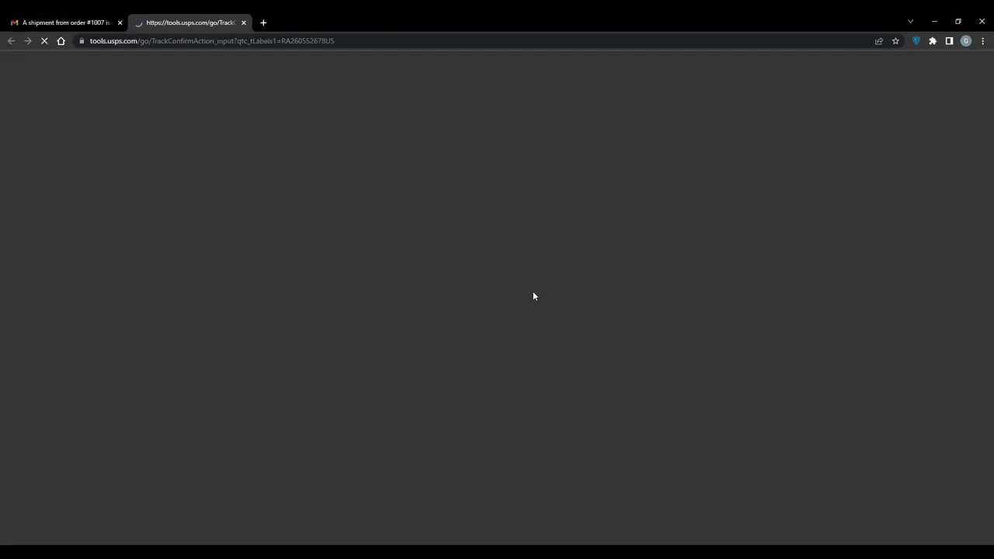